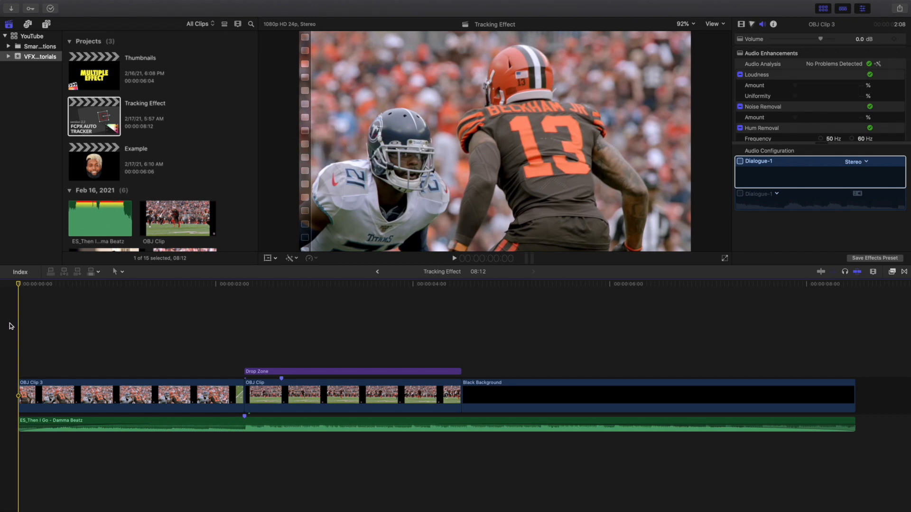
Step: Play through the finished Tracking Effect project, including the section with the tracked head, and return to its start
key(space)
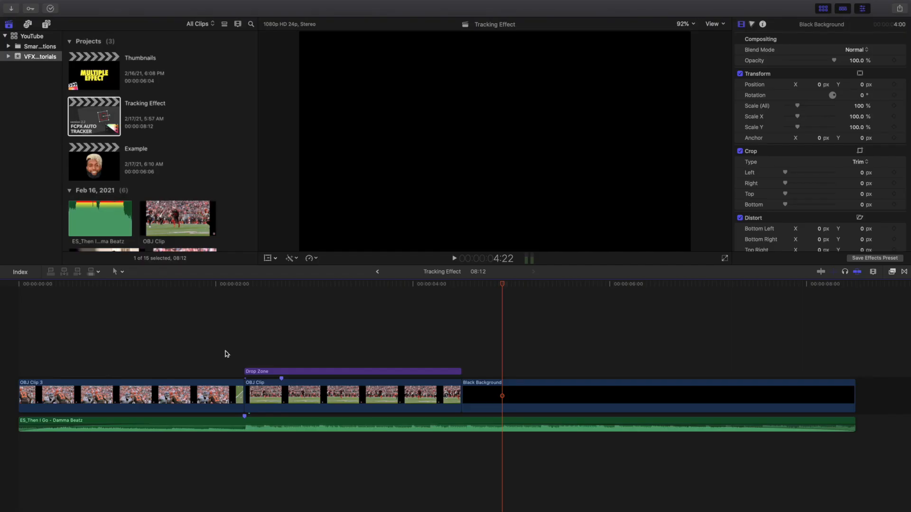
click(226, 347)
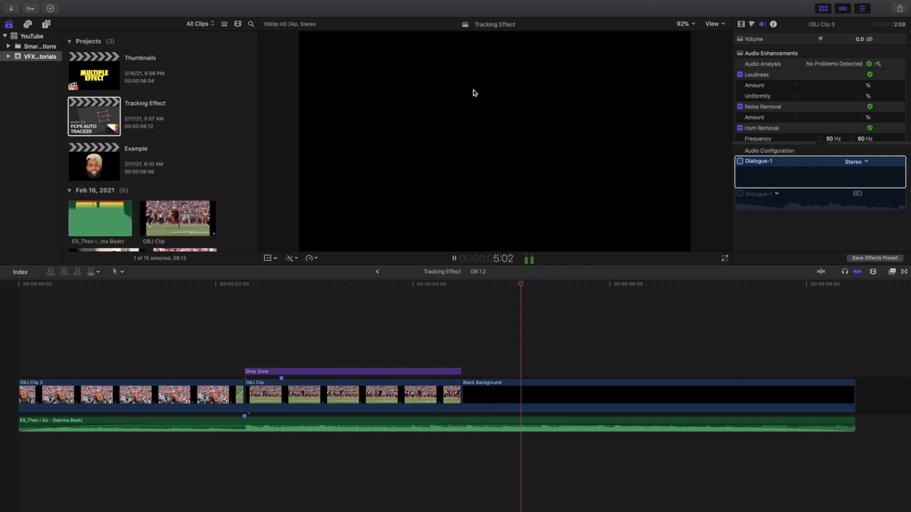
key(space)
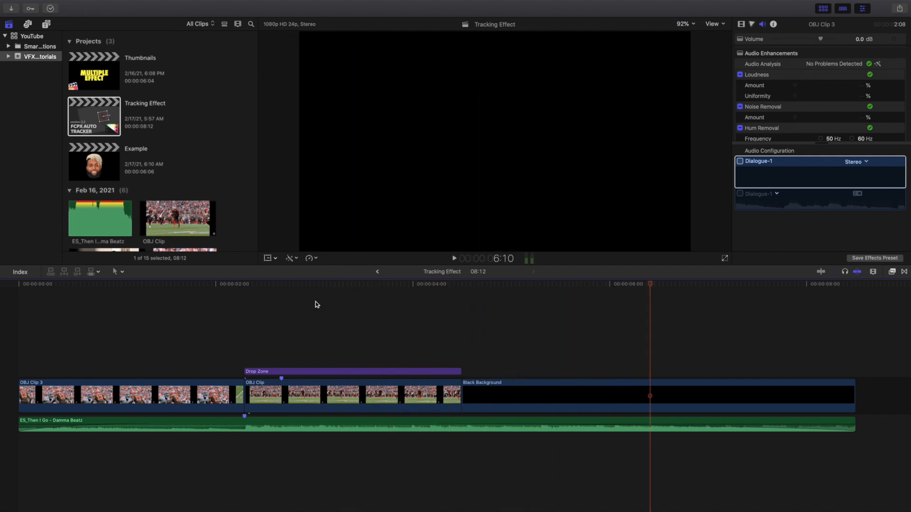
click(244, 341)
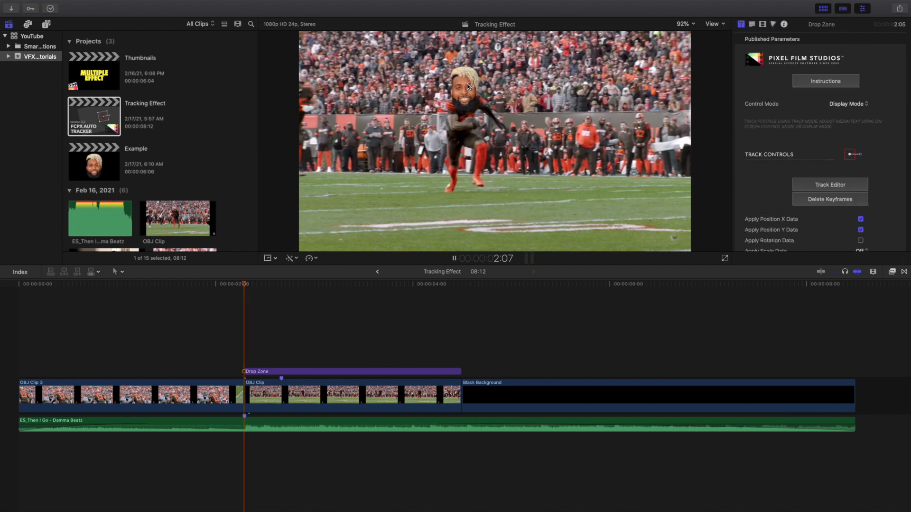
key(space)
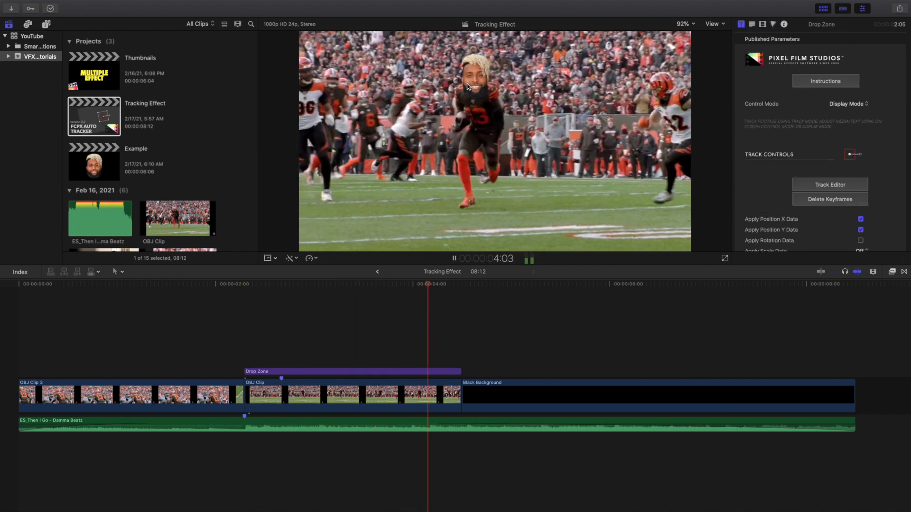
key(space)
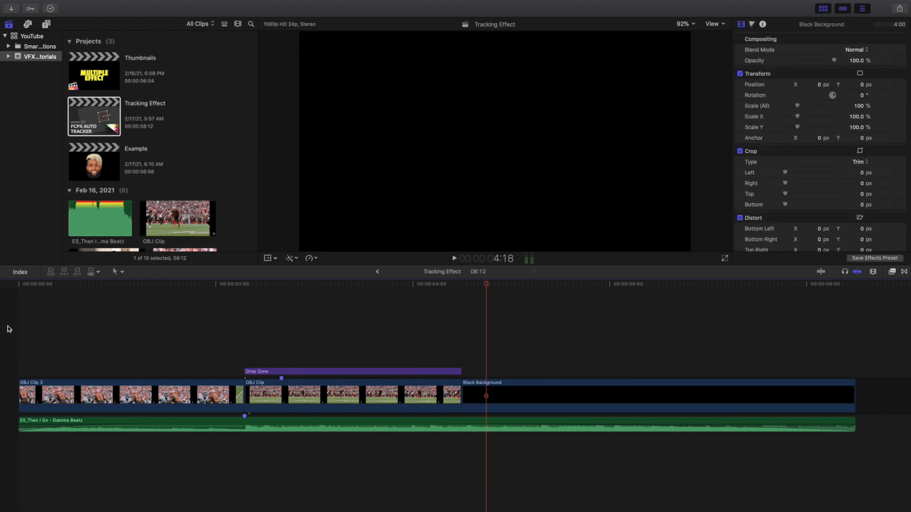
click(8, 329)
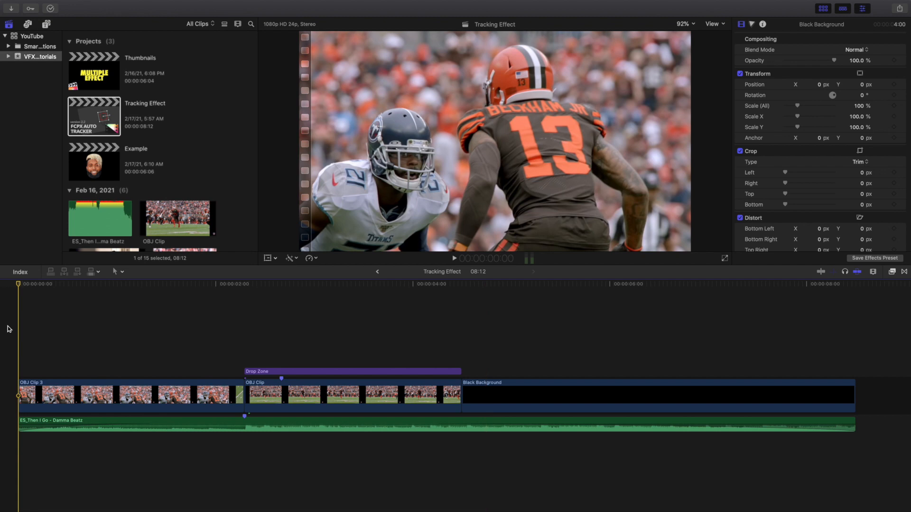
Step: Open the Example project and add the Auto Tracker 2.2 Drop Zone title above OBJ Clip at the timeline start
double_click(98, 162)
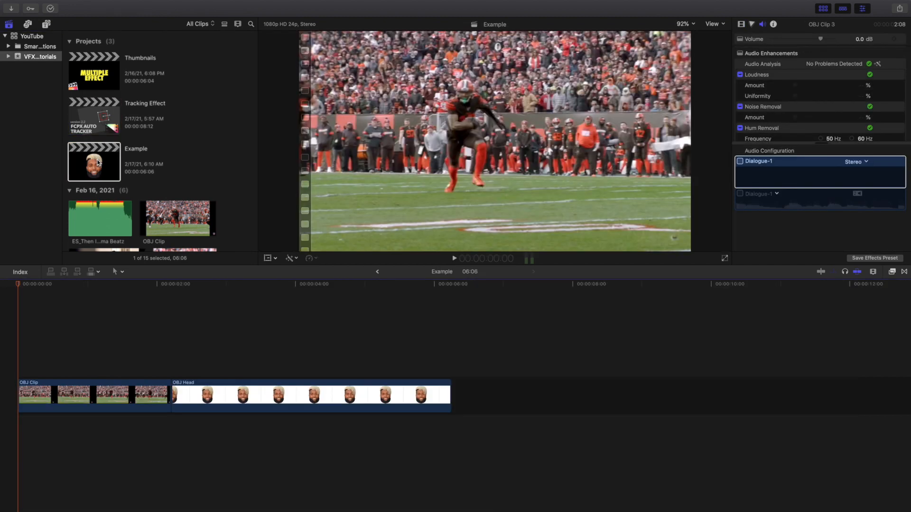
click(11, 354)
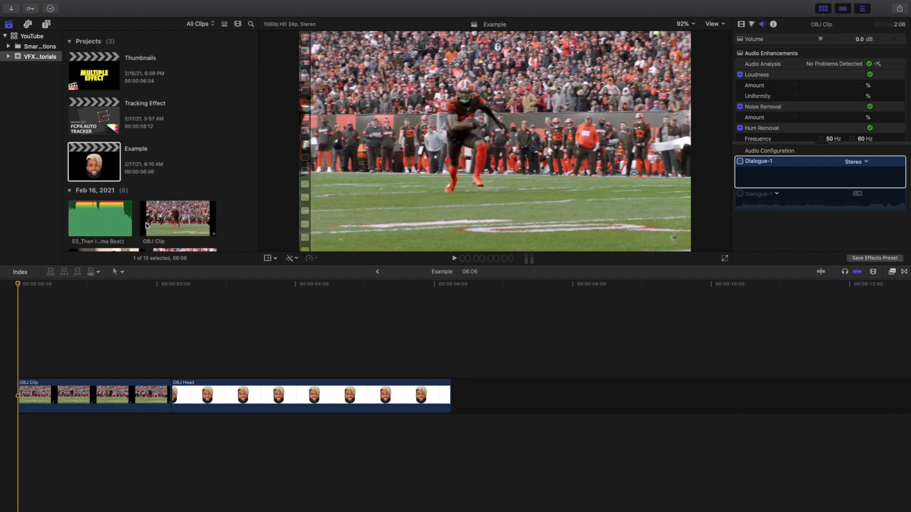
click(46, 25)
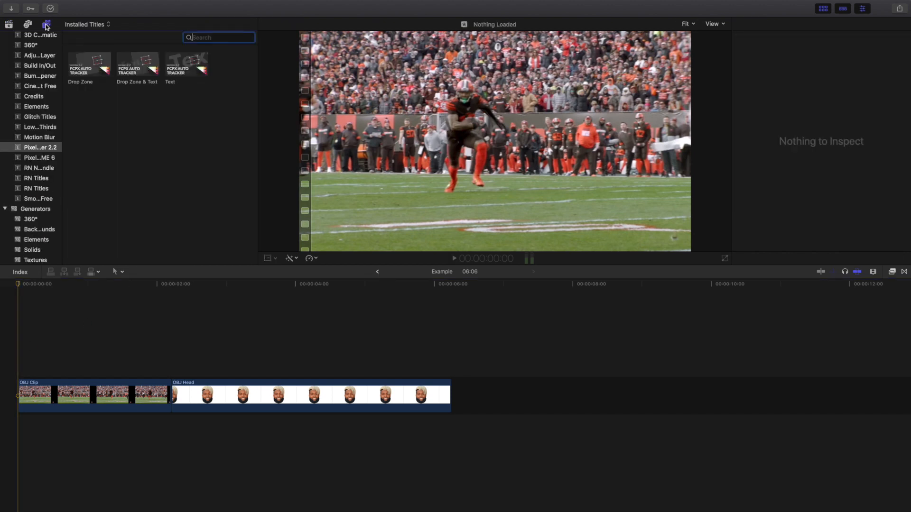
click(35, 151)
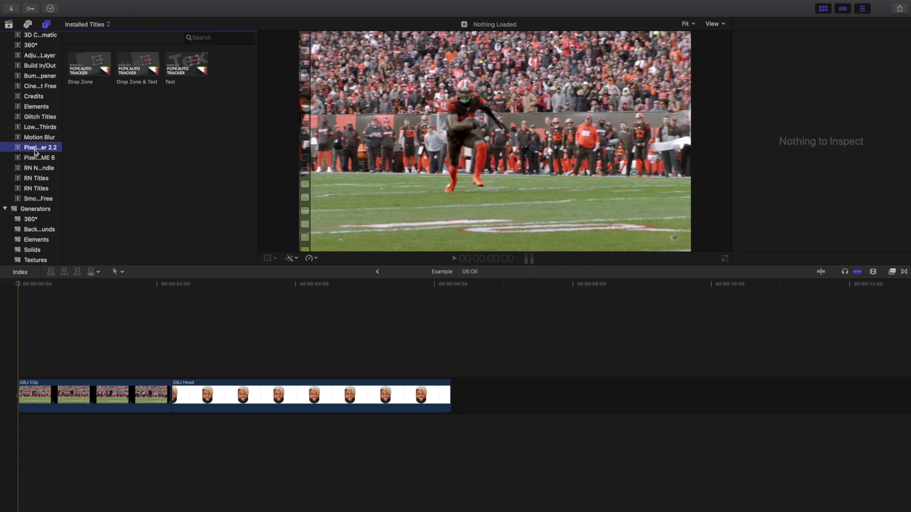
click(10, 311)
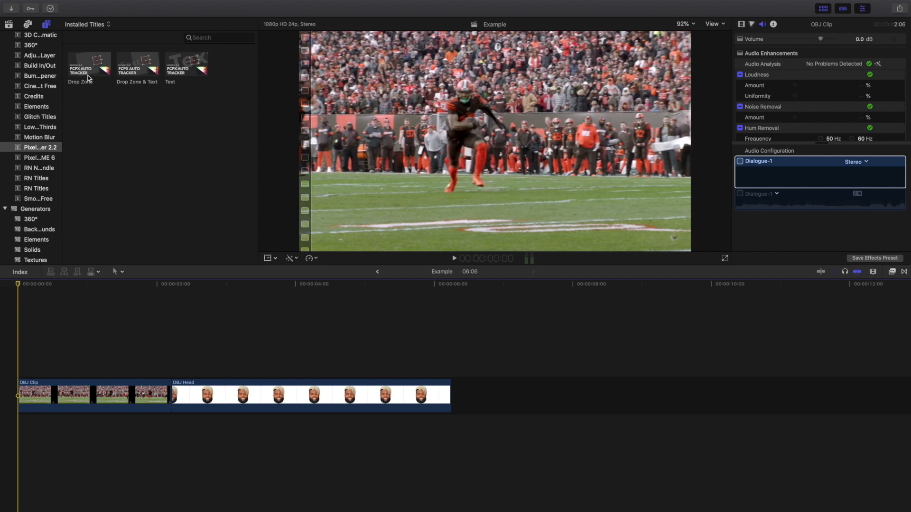
drag(89, 70, 89, 342)
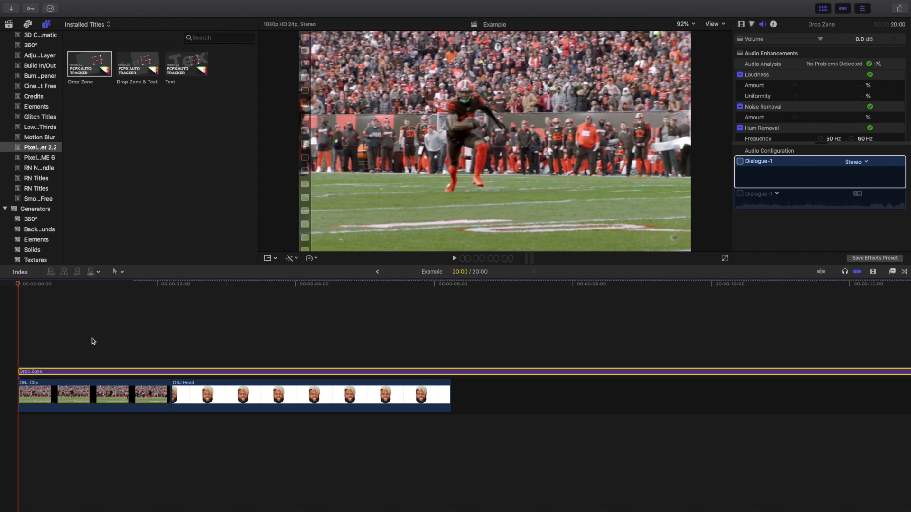
Step: Split the Drop Zone title at the end of OBJ Clip and delete the part over OBJ Head
click(172, 347)
click(172, 372)
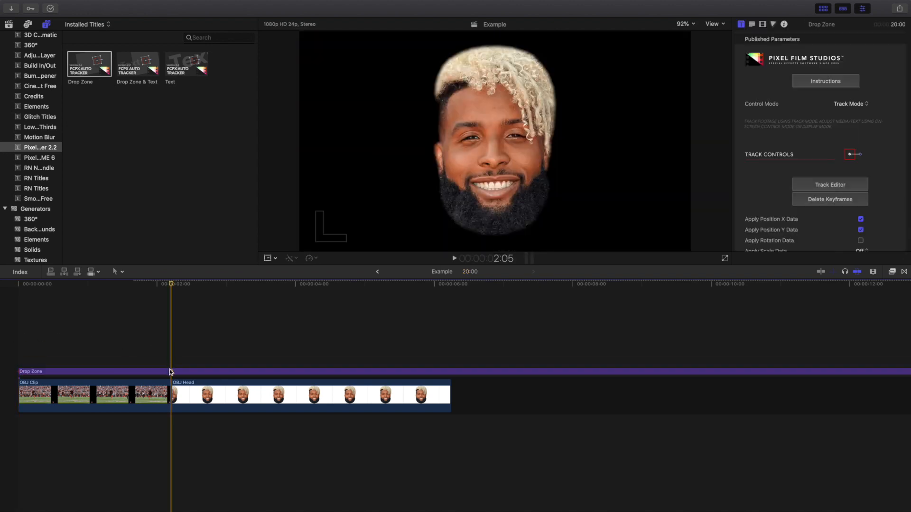
key(super+b)
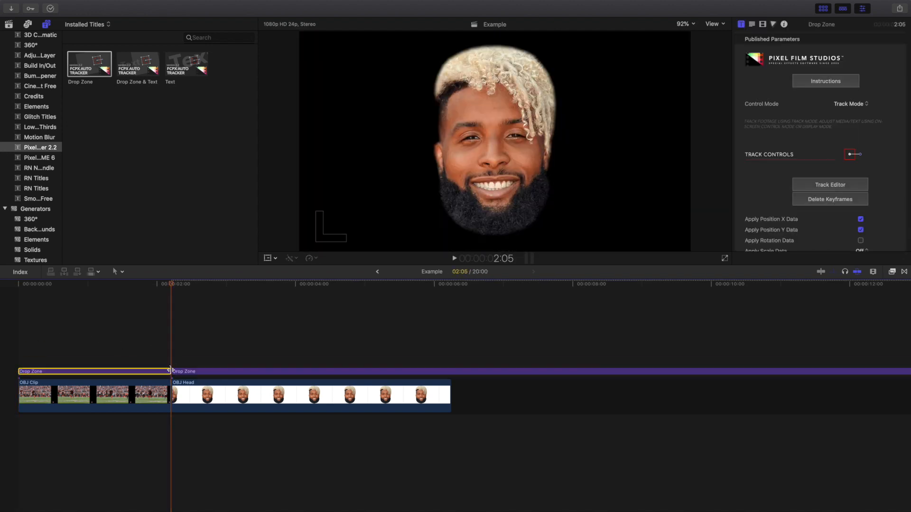
click(190, 373)
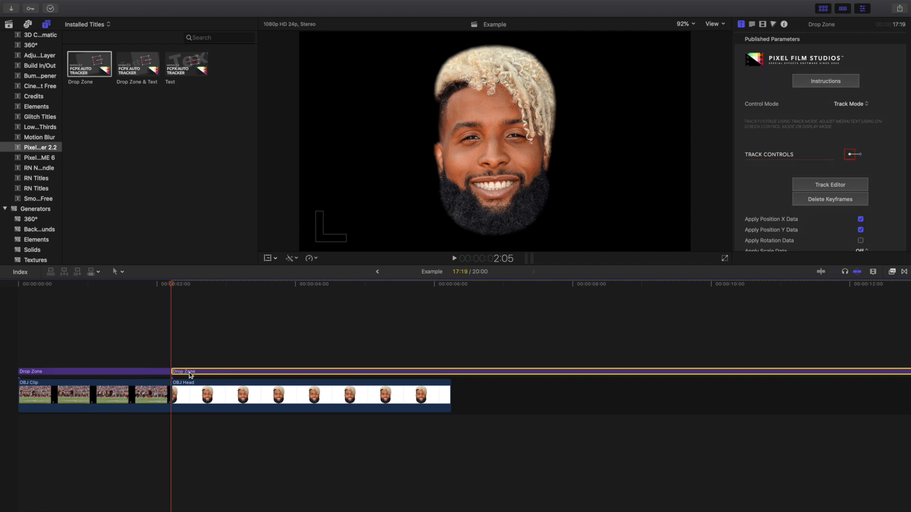
key(Delete)
Step: Open the Drop Zone title's Track Editor at the first frame and fit the tracking box over the running player's helmet
click(10, 351)
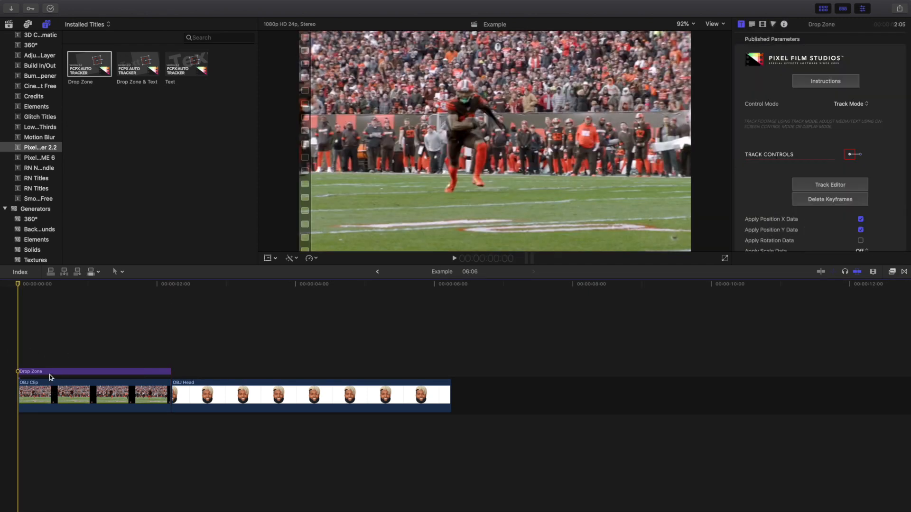
click(140, 373)
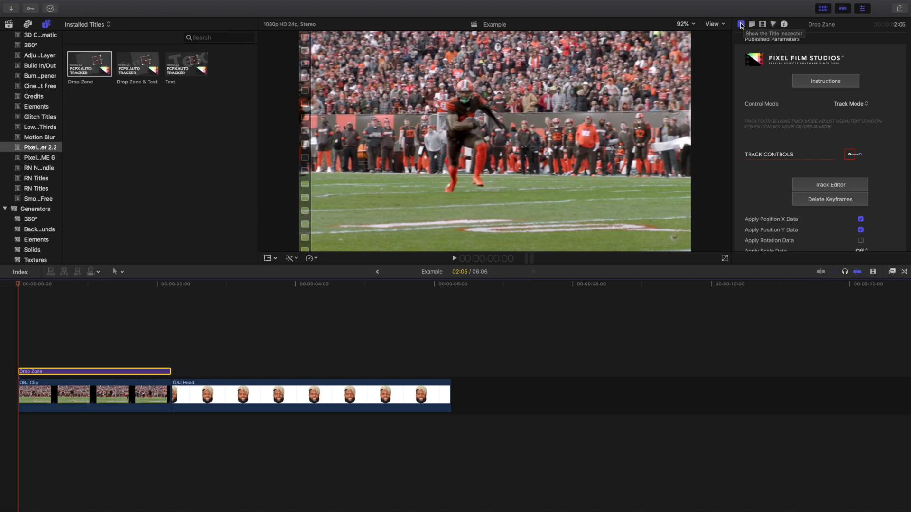
click(817, 185)
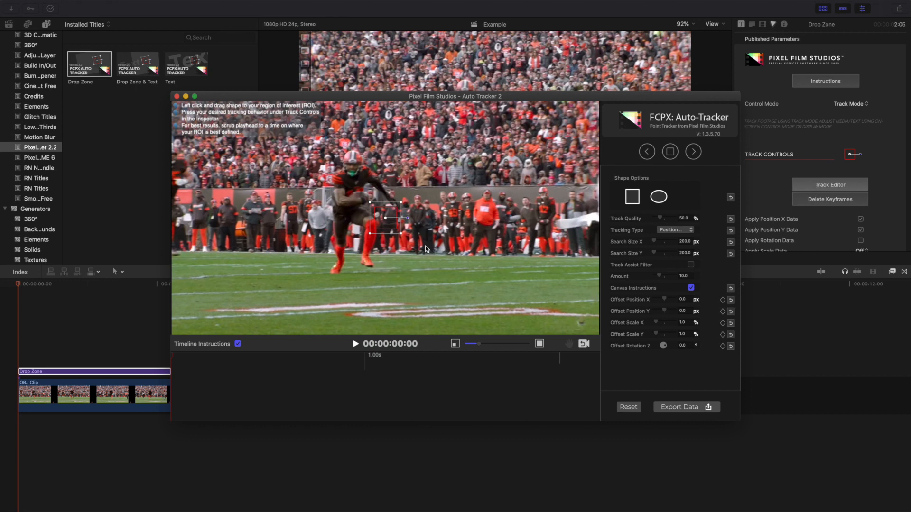
drag(385, 221, 351, 169)
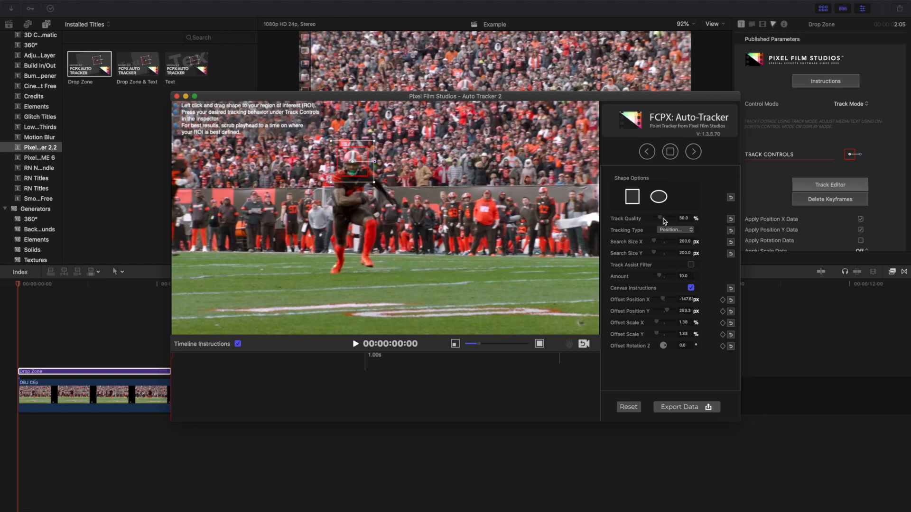
Step: Set the track quality to 100% and the tracking type to Position + Rotation
drag(662, 220, 684, 222)
click(683, 231)
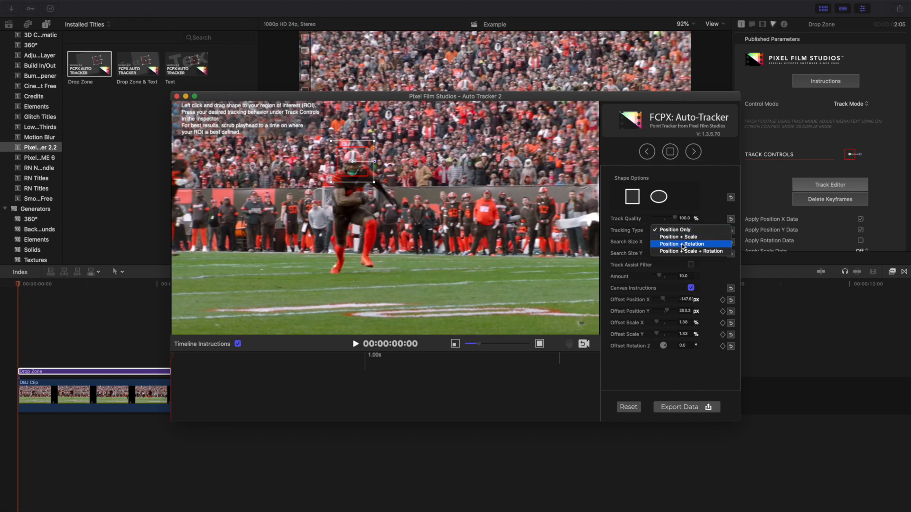
click(681, 244)
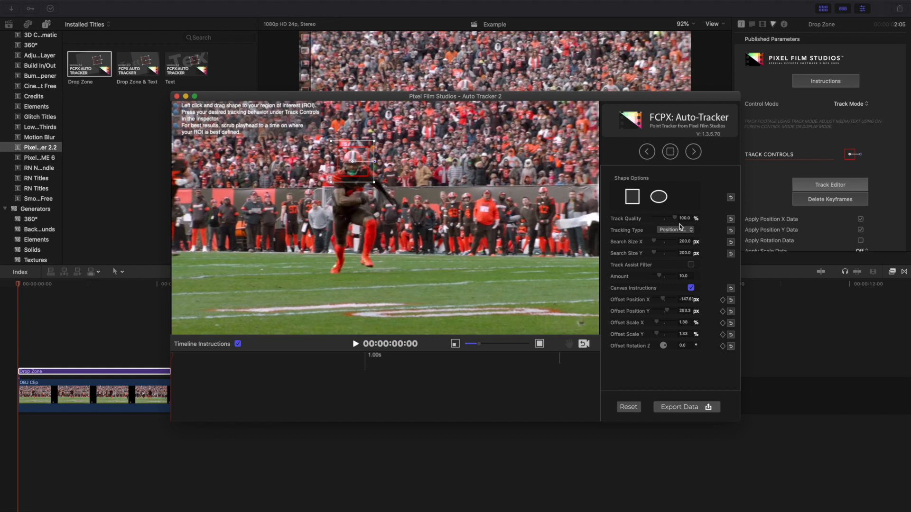
click(680, 229)
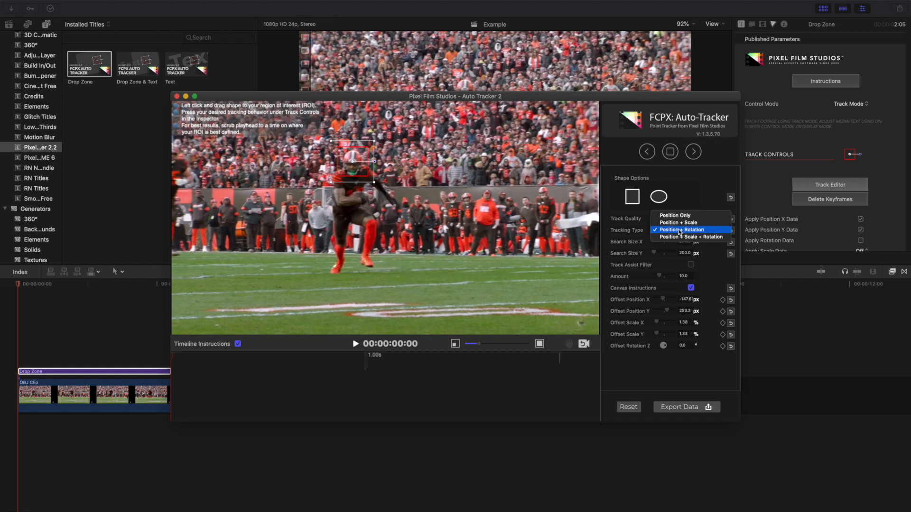
click(680, 230)
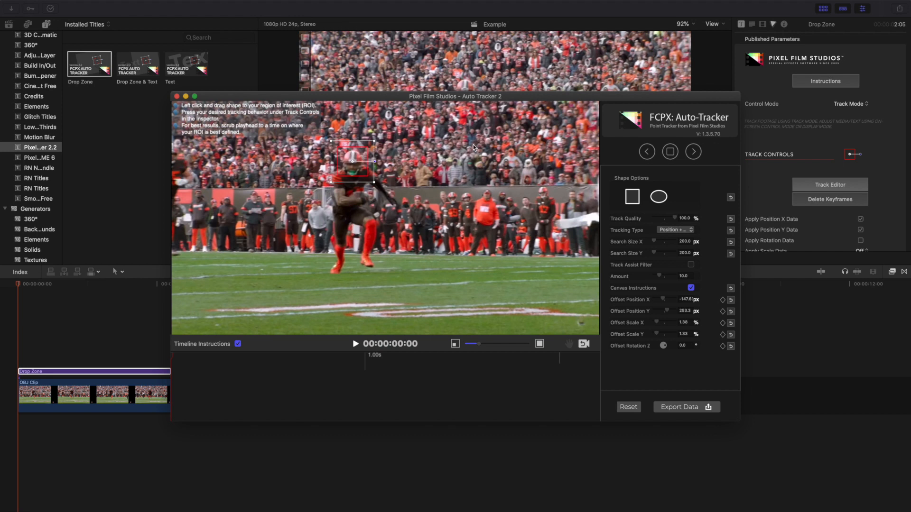
Step: Try to track the helmet forward through the clip, and reset the tracking data
click(693, 152)
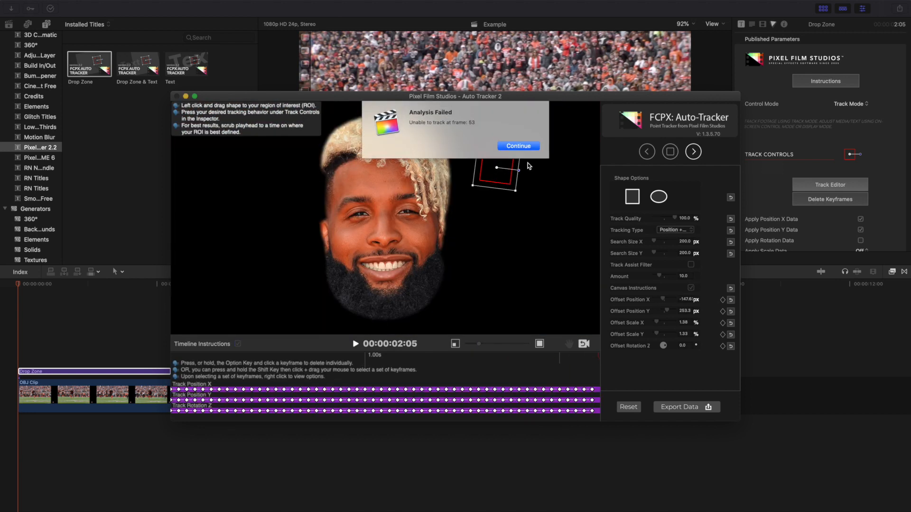
click(525, 148)
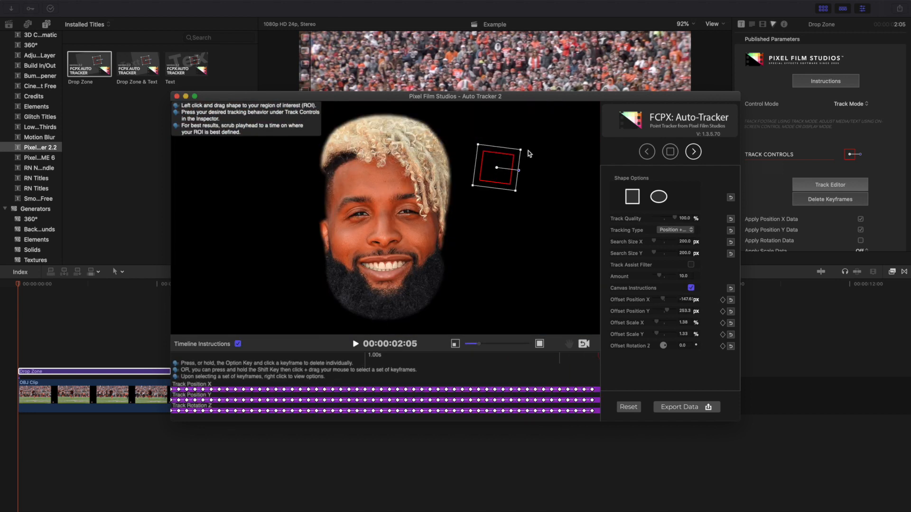
click(629, 408)
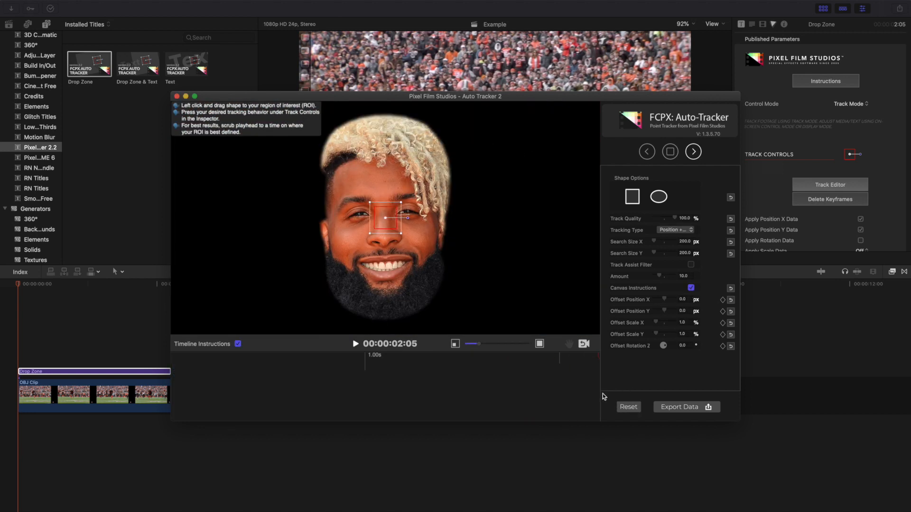
Step: Fit the tracking box around the player's helmet again at the first frame, scaled to about 1.48 by 1.35, with Position + Rotation tracking
click(172, 360)
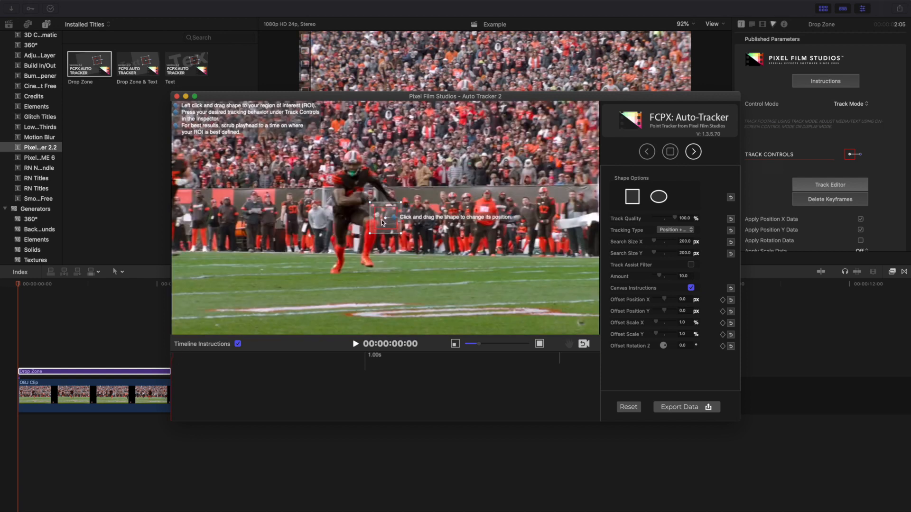
drag(385, 218, 351, 167)
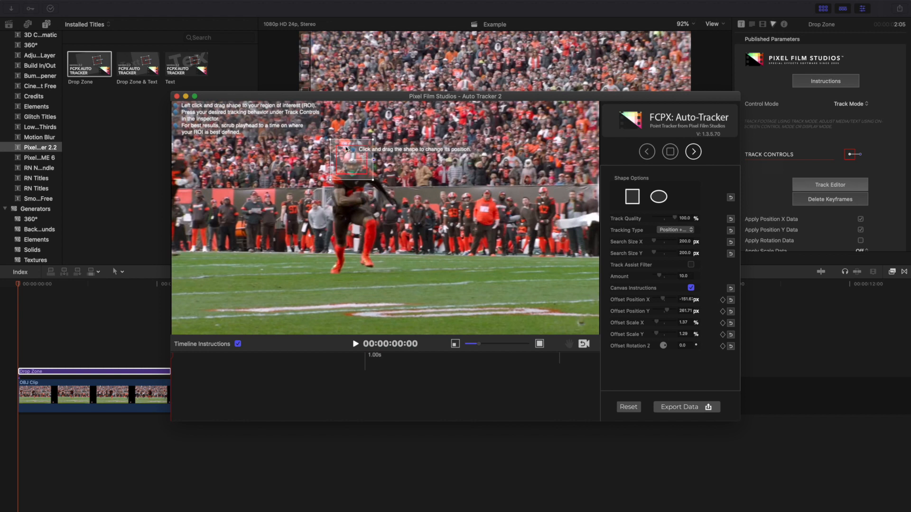
drag(330, 181, 353, 168)
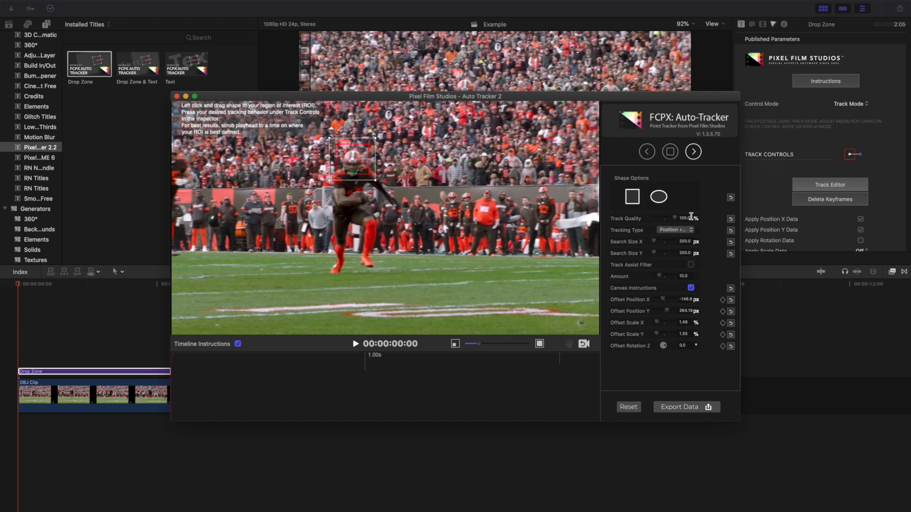
click(680, 230)
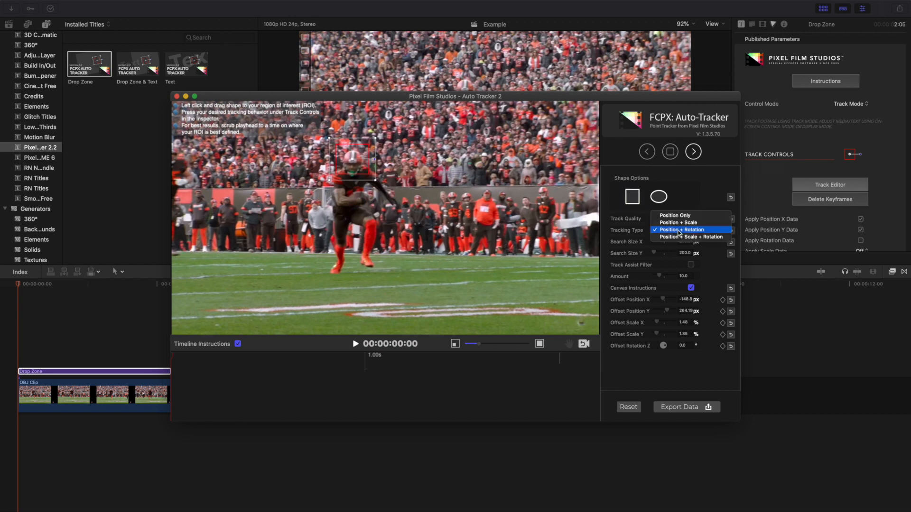
click(680, 231)
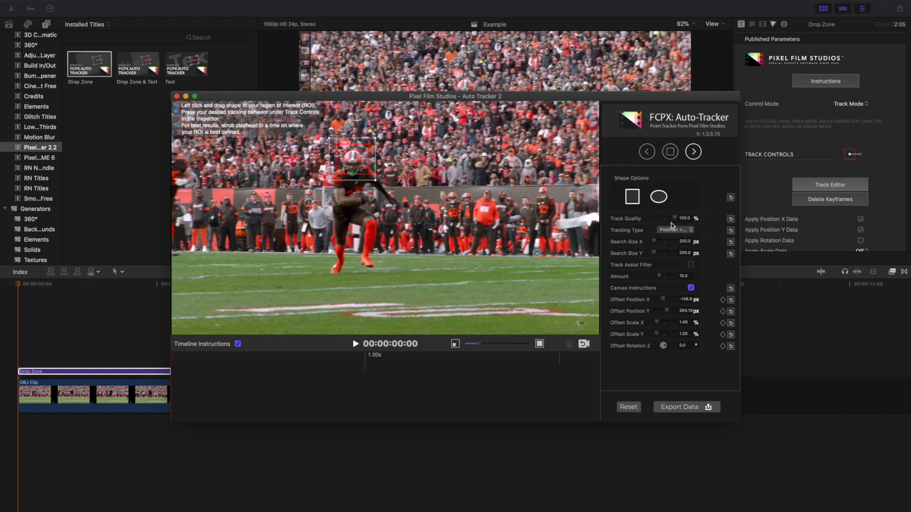
Step: Try forward tracking again with the refitted helmet box, and reset the track
click(693, 151)
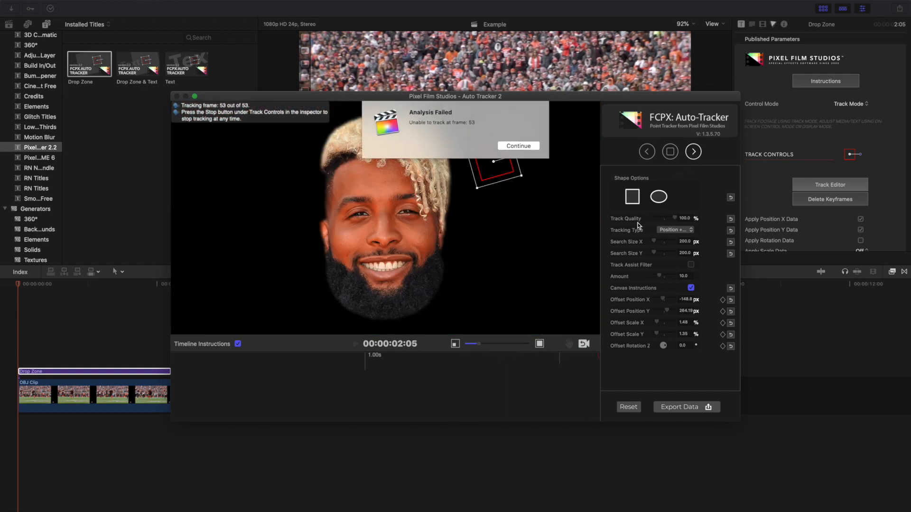
click(526, 147)
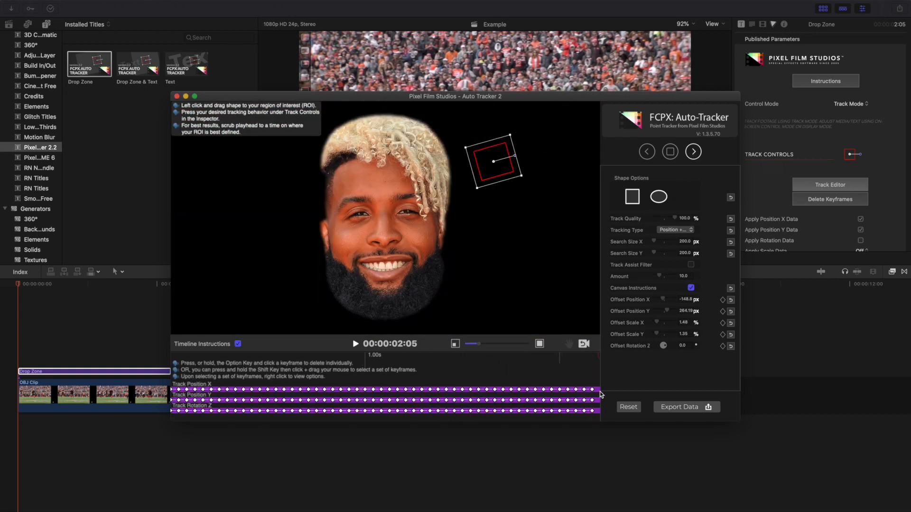
click(624, 408)
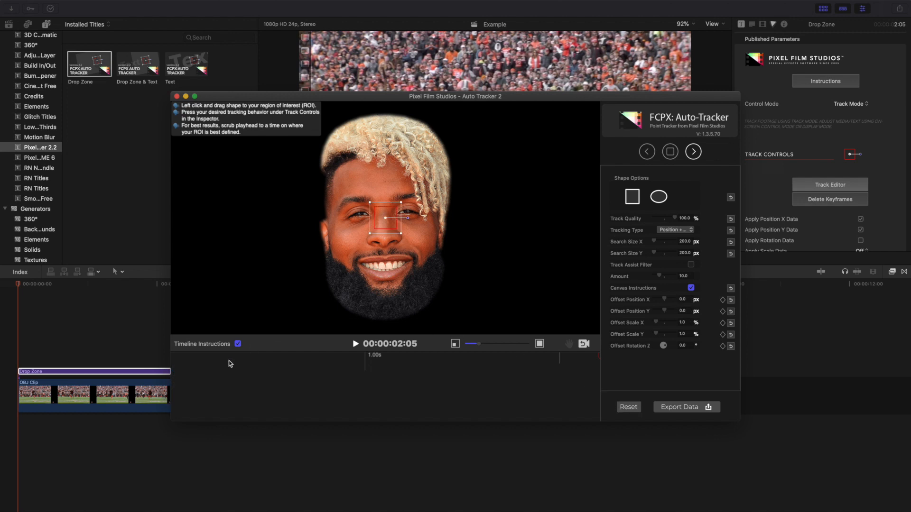
Step: Place the tracking box over the player's helmet at the first frame, offset about -149 px in X and 269 px in Y
click(172, 360)
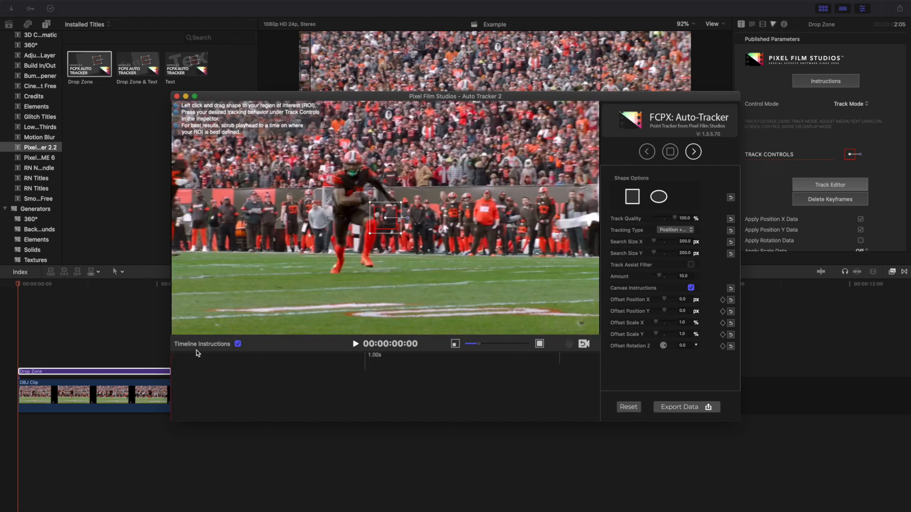
drag(385, 222, 352, 165)
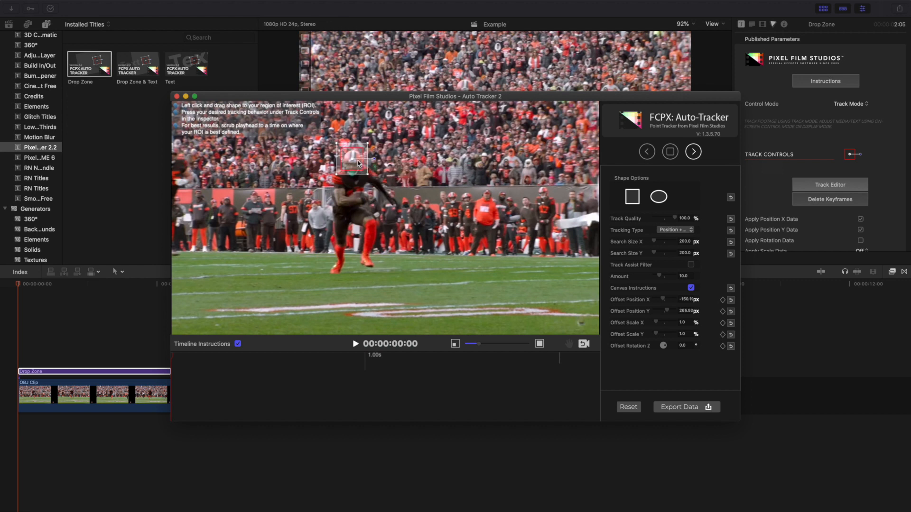
drag(357, 164, 358, 162)
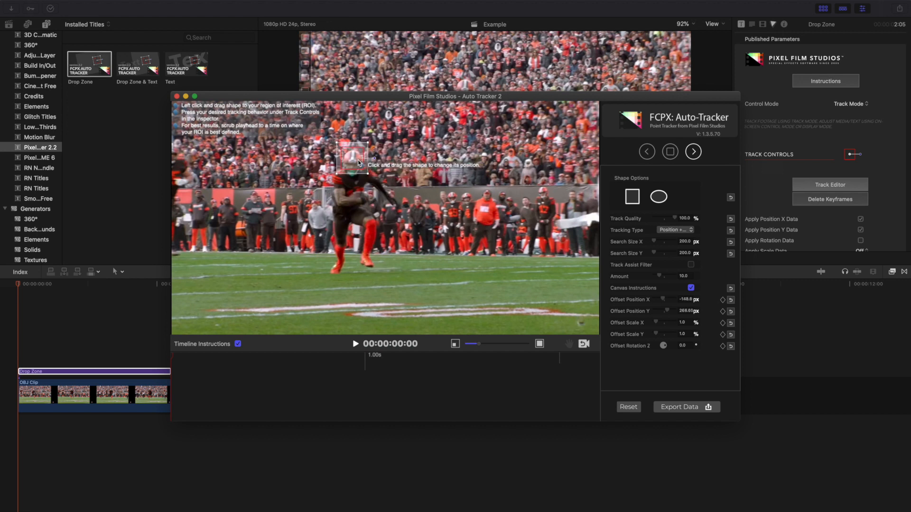
Step: Track the helmet forward through the clip and export the tracking data to the title
click(693, 152)
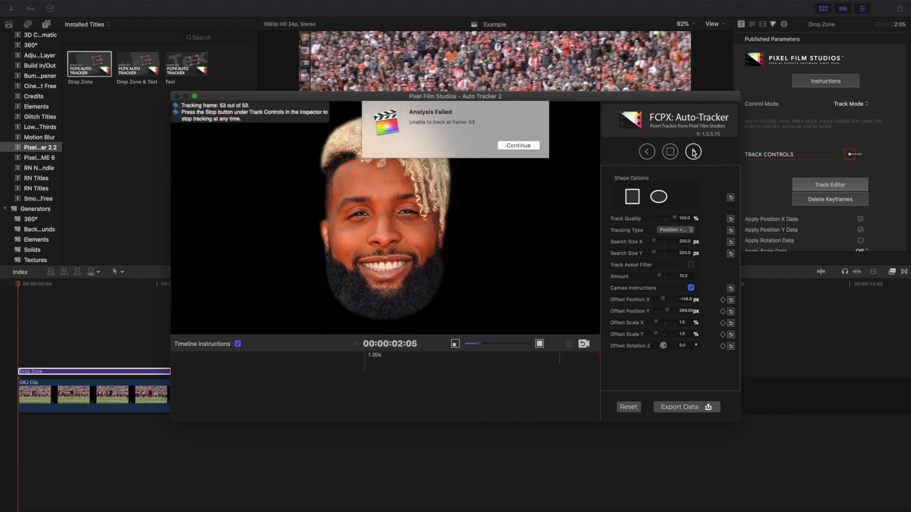
click(530, 148)
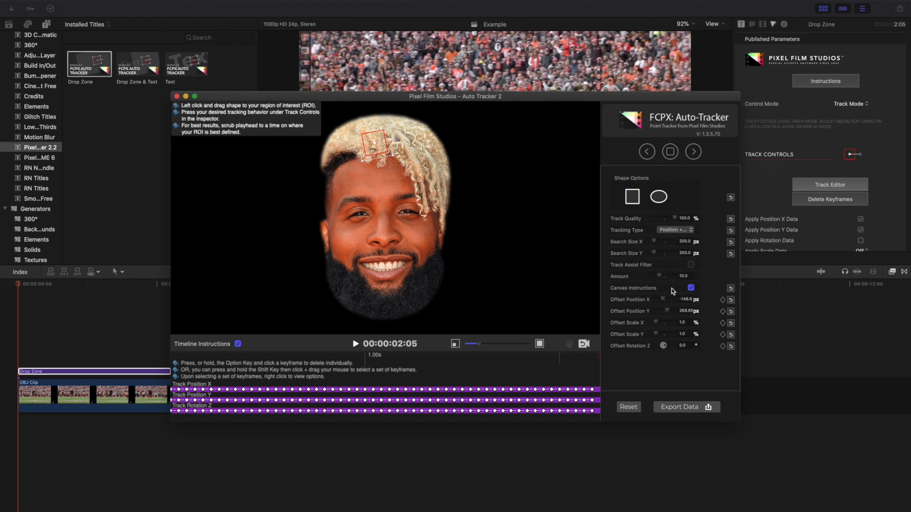
click(677, 408)
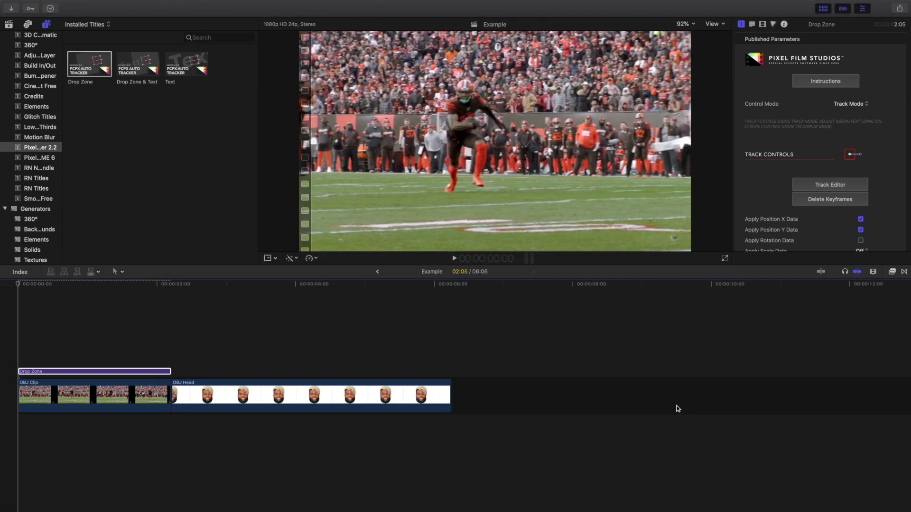
Step: Select the Drop Zone title above the OBJ Clip and set its control mode to Display Mode
click(17, 356)
click(33, 372)
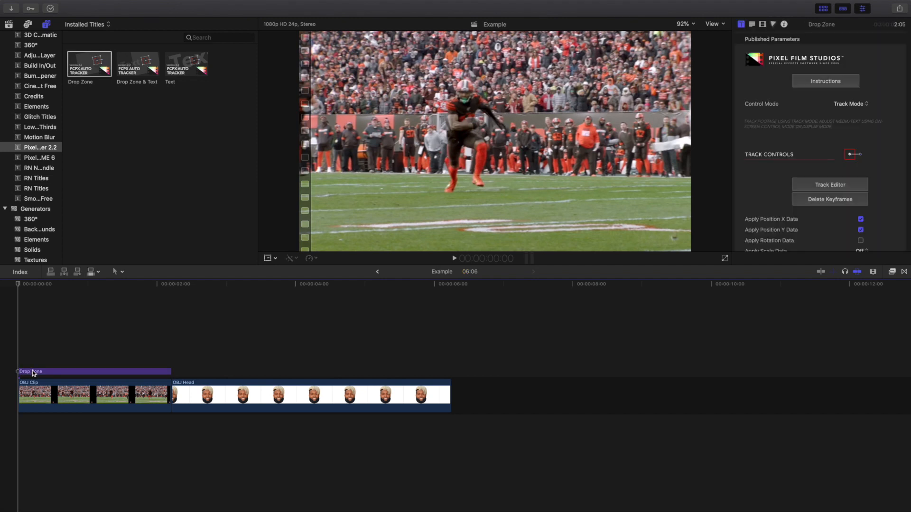
click(34, 373)
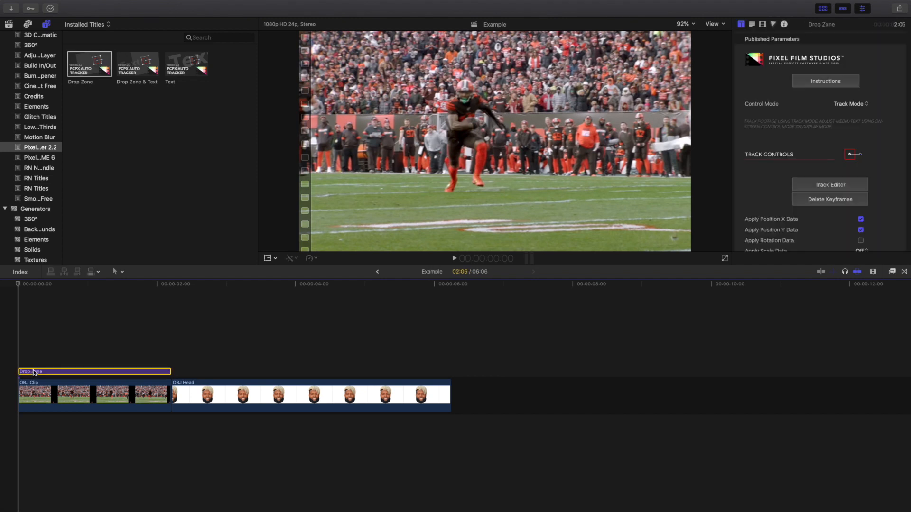
click(850, 105)
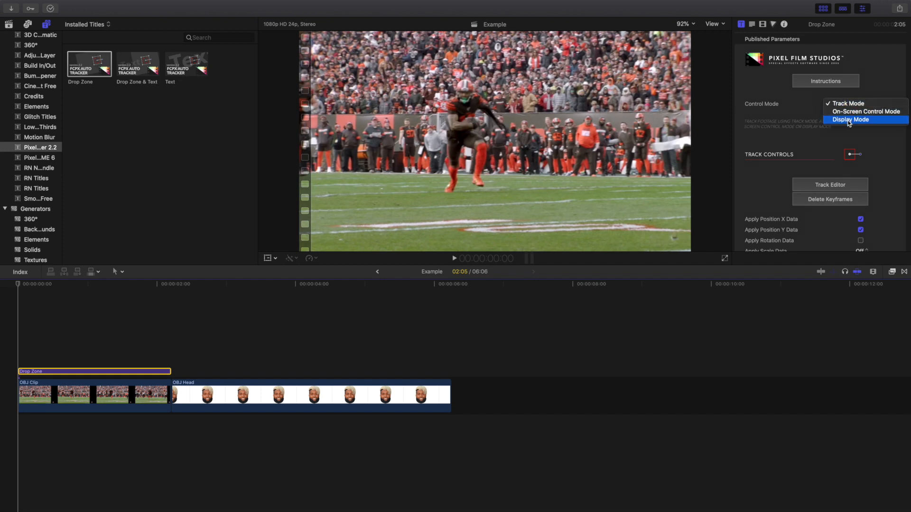
click(849, 120)
Step: Fill the title's drop zone with the OBJ Head clip from the timeline and apply it
scroll(846, 122, down, 5)
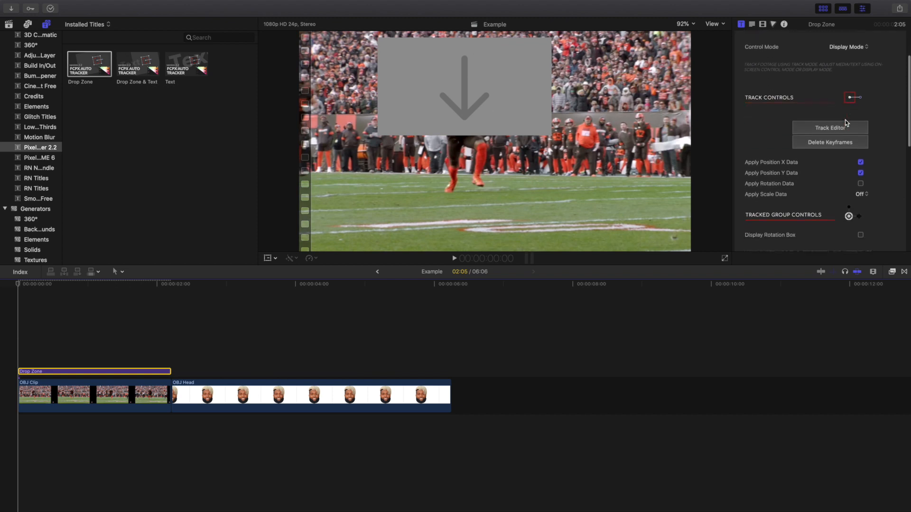
scroll(845, 120, down, 8)
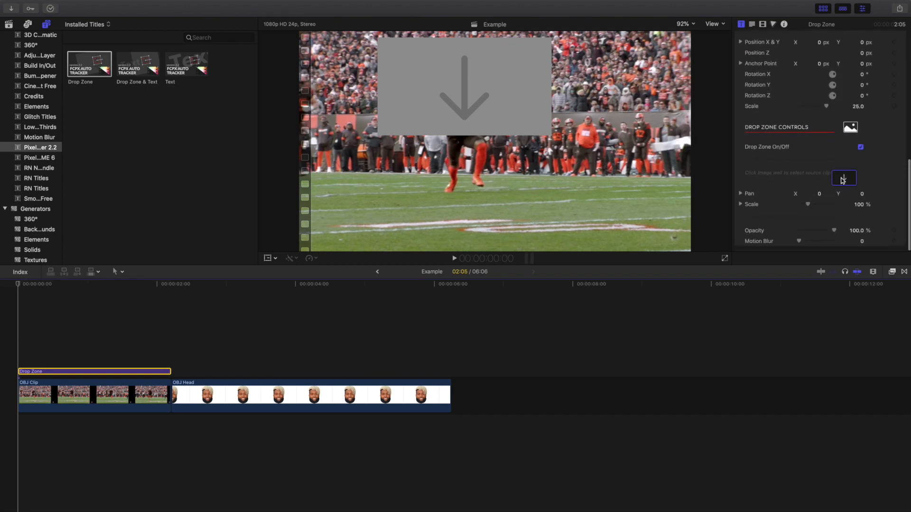
click(844, 179)
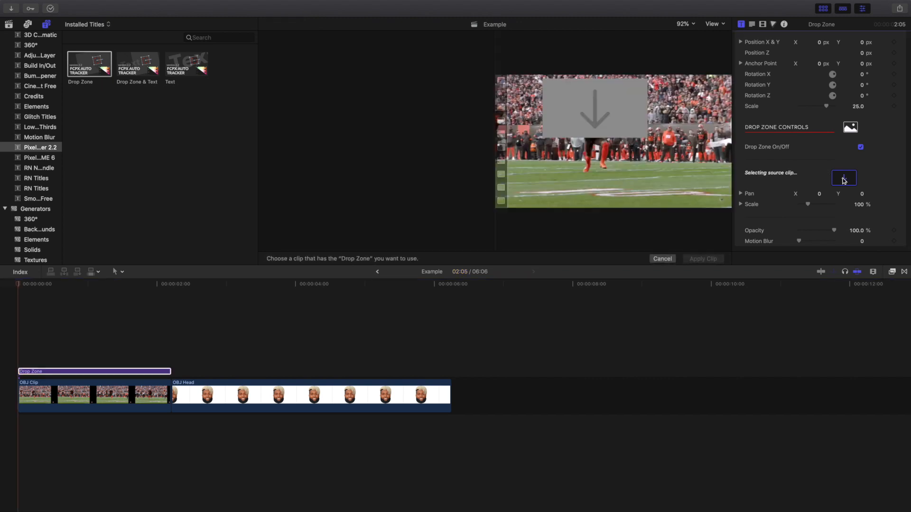
click(309, 392)
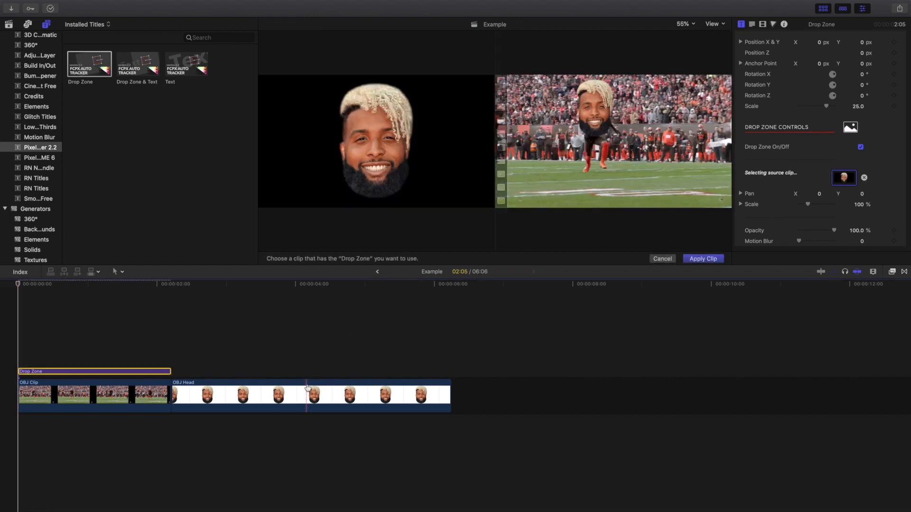
click(703, 259)
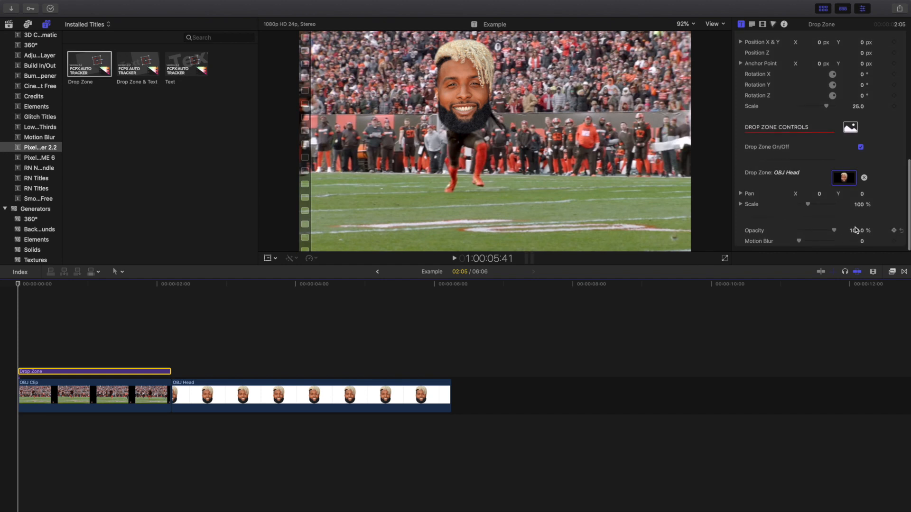
Step: Set the scale of the head image inside the drop zone to 44%
scroll(774, 236, up, 2)
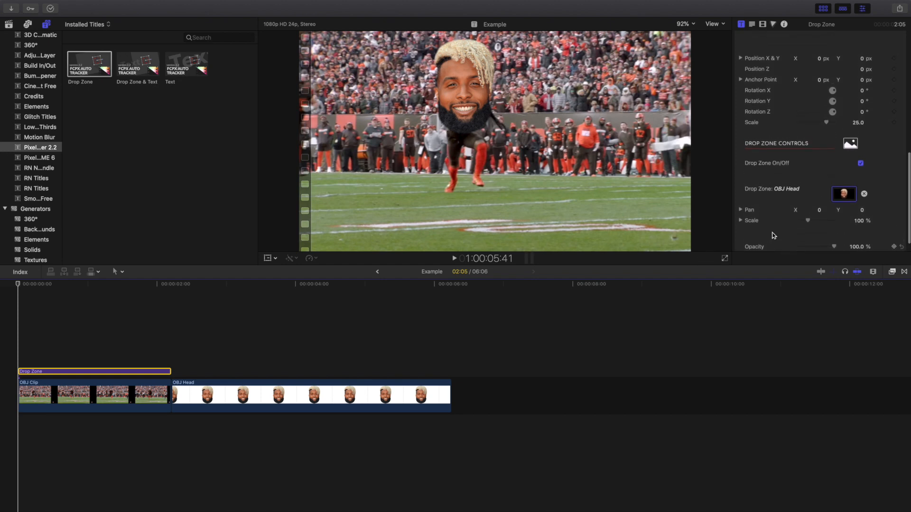
drag(808, 222, 803, 224)
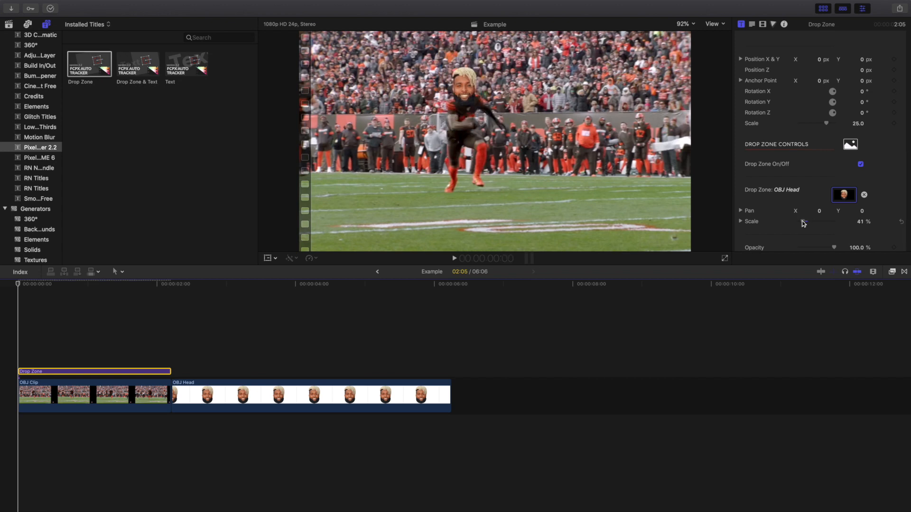
scroll(853, 226, up, 1)
click(860, 223)
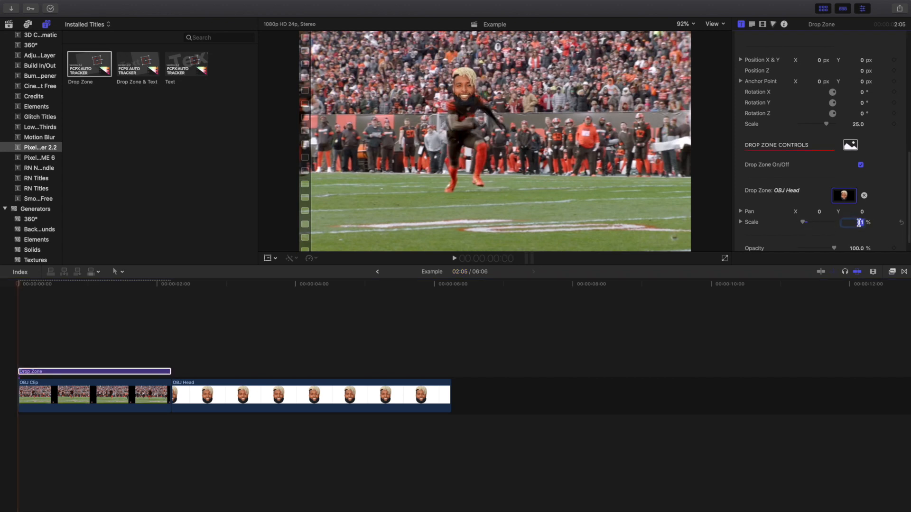
text(44)
key(Return)
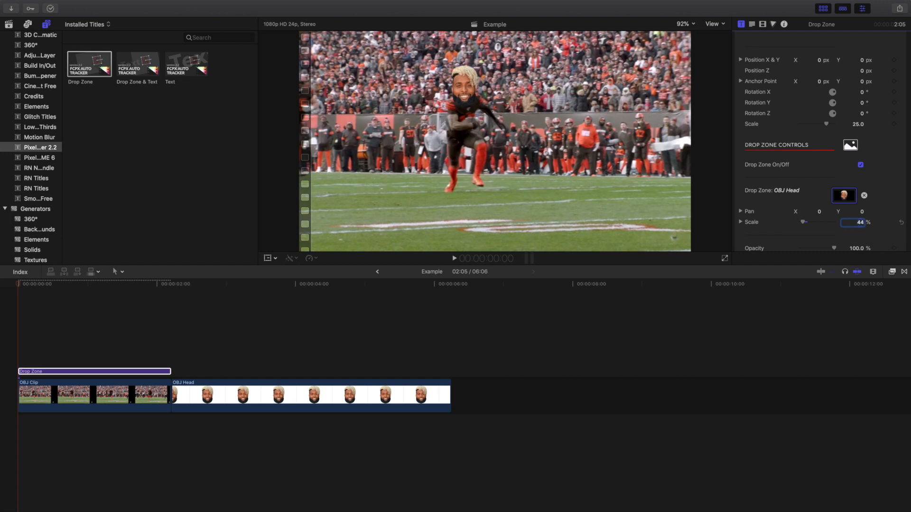
scroll(778, 201, up, 5)
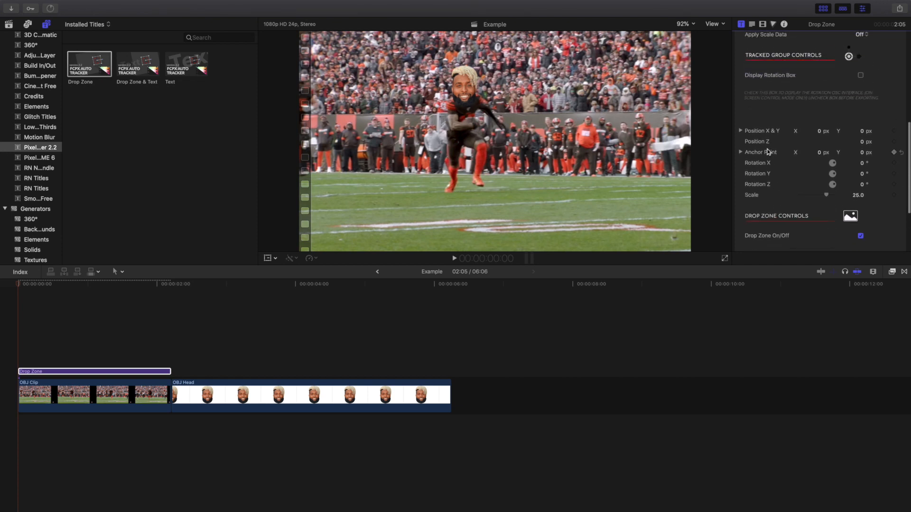
mouse_move(820, 132)
mouse_down()
mouse_move(835, 133)
mouse_move(819, 133)
mouse_up()
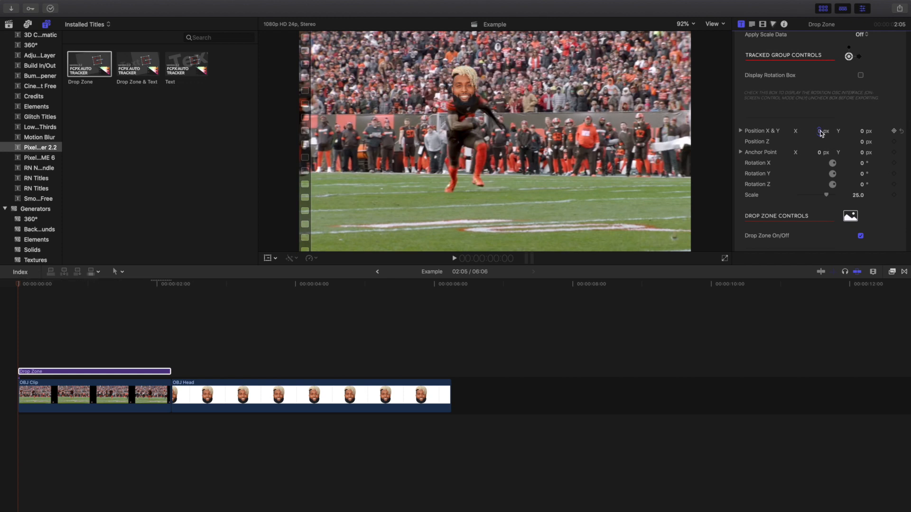
scroll(818, 156, down, 5)
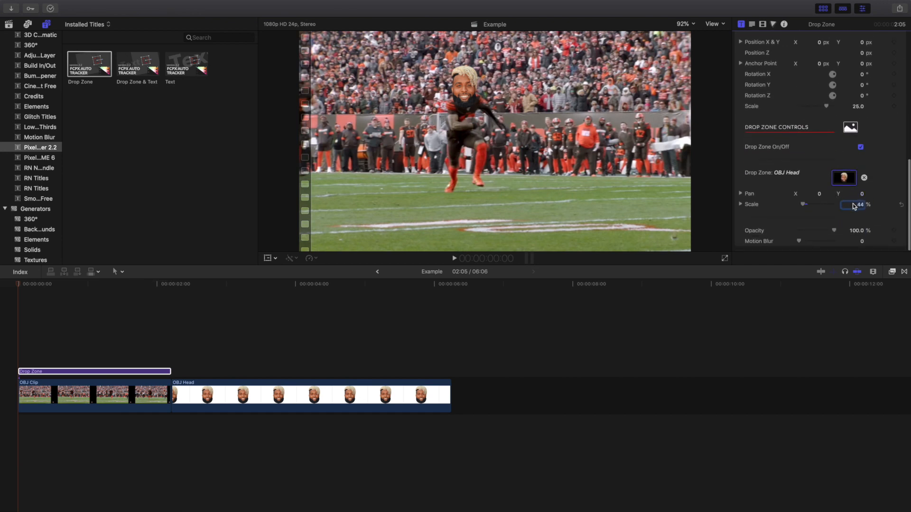
Step: Play the timeline from the start to check the head following the player, and return to the first frame
click(2, 320)
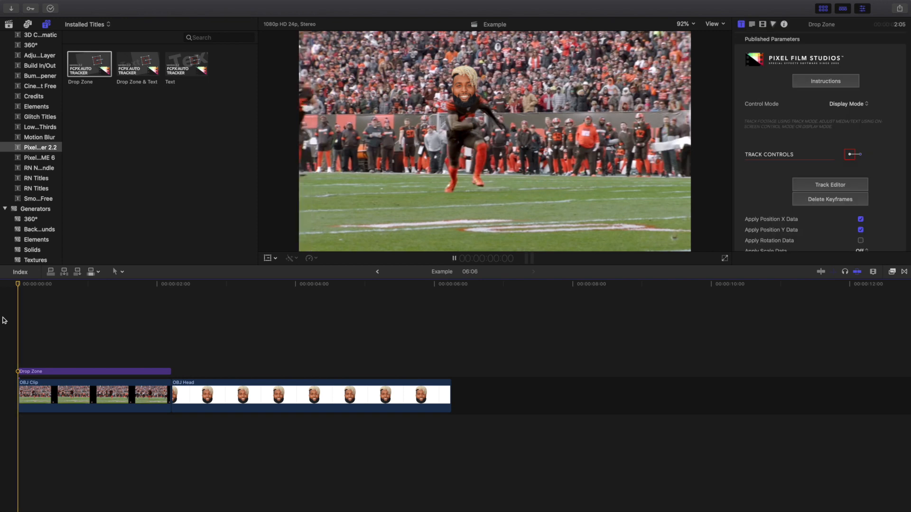
key(space)
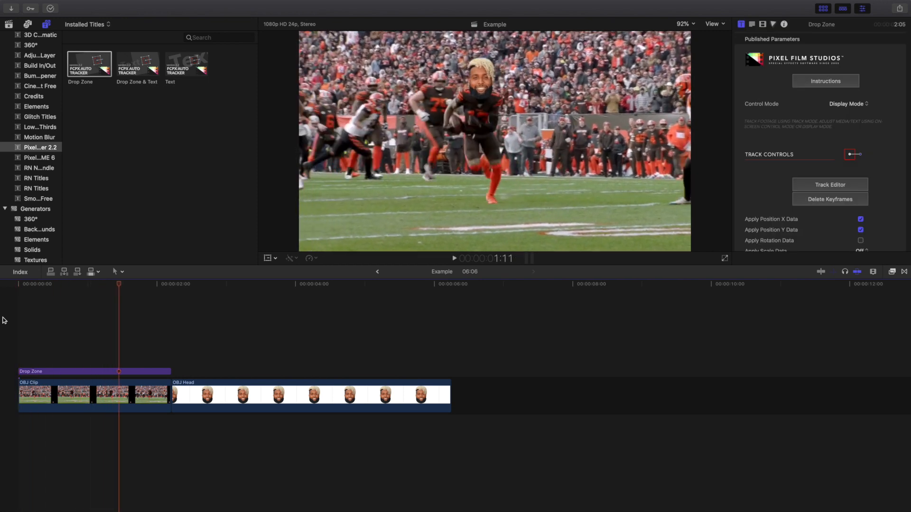
key(space)
key(Home)
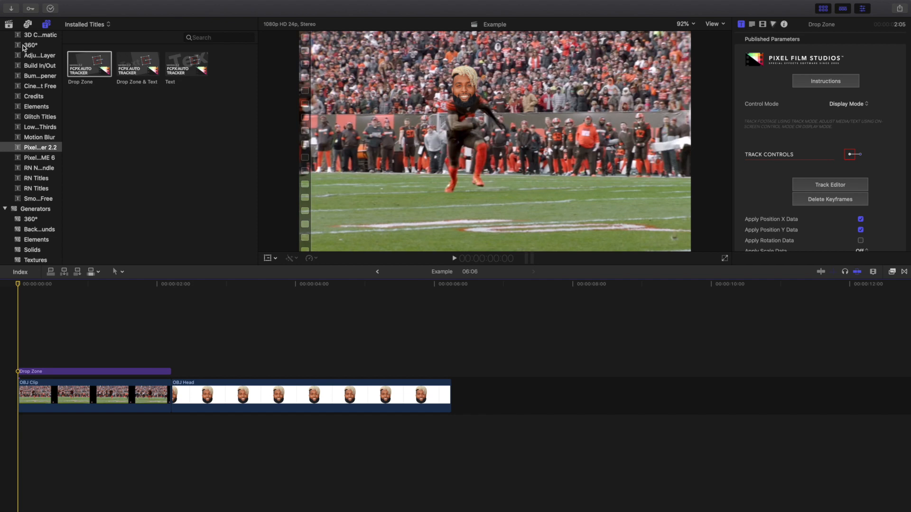
Step: Reopen the Example project from the library and replay the tracked head twice from the start
click(9, 24)
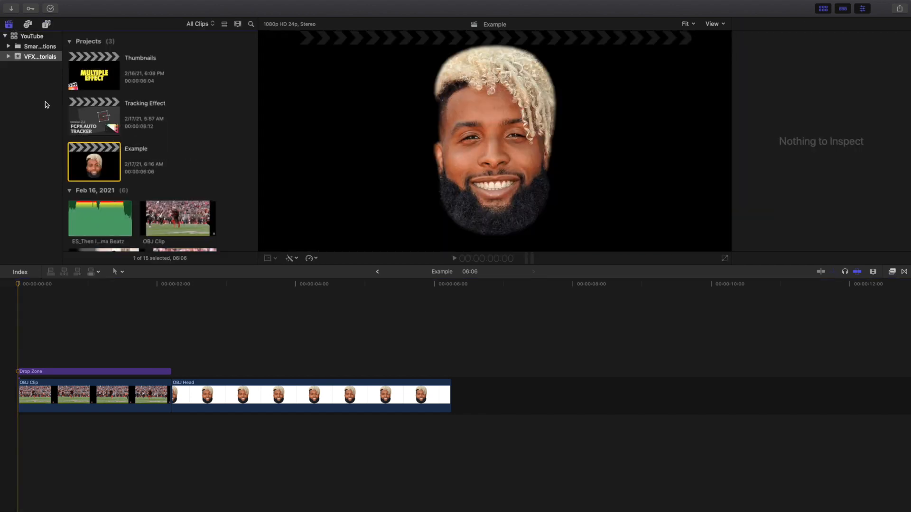
double_click(94, 161)
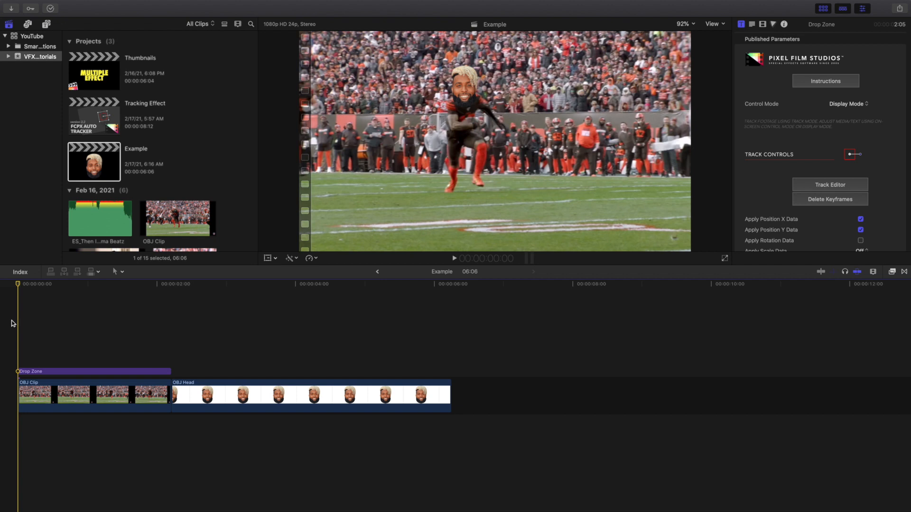
key(space)
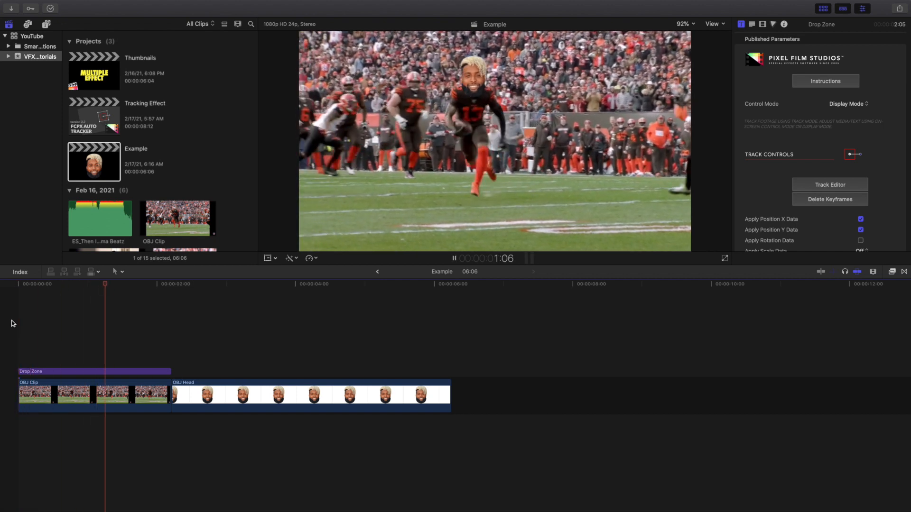
key(Home)
key(space)
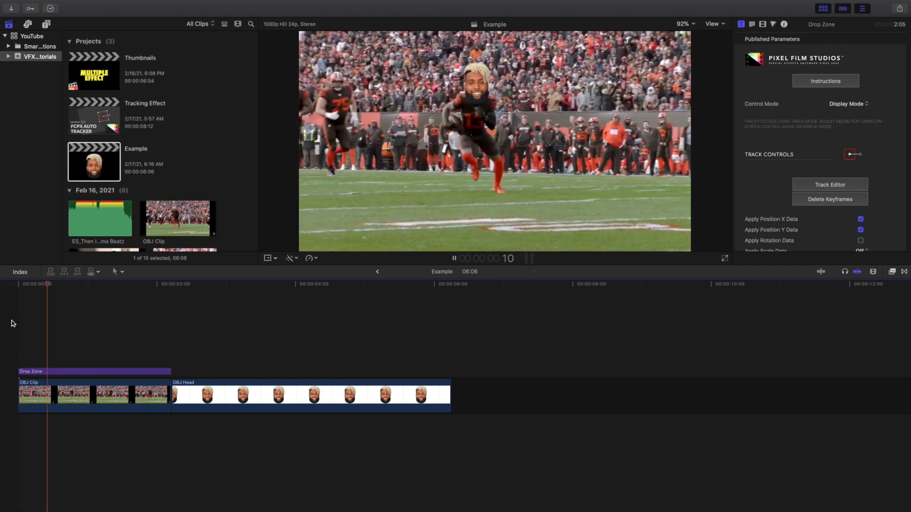
key(space)
key(Home)
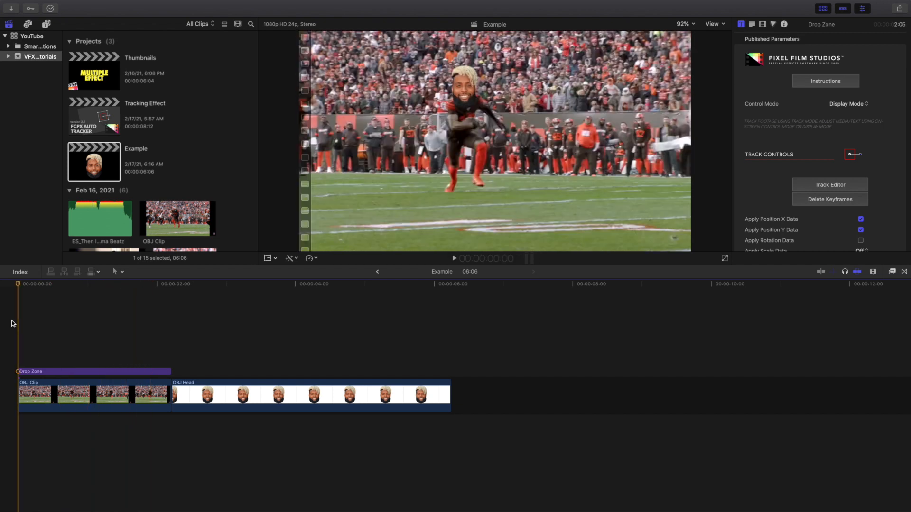
Step: Inspect the Drop Zone title's tracking region around the head up close in the Track Editor, and close the editor without saving
click(52, 373)
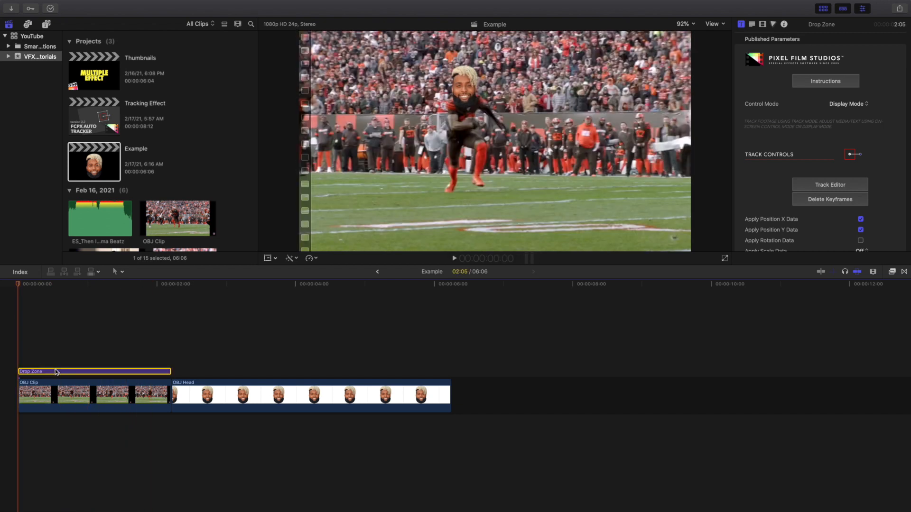
click(815, 186)
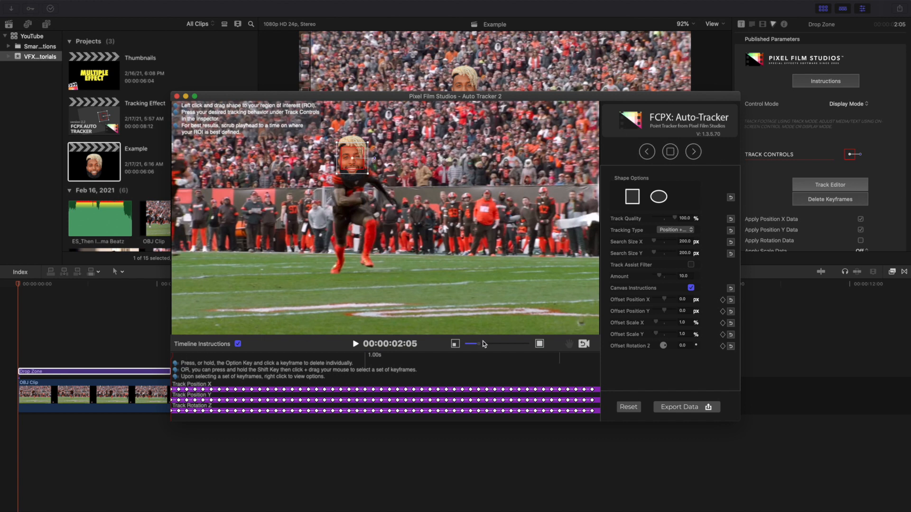
drag(483, 343, 511, 345)
click(569, 343)
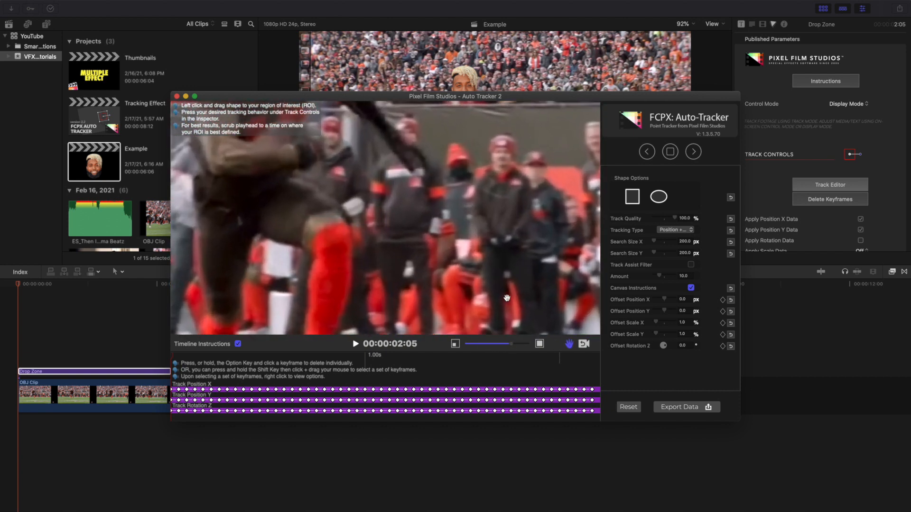
drag(368, 165, 472, 231)
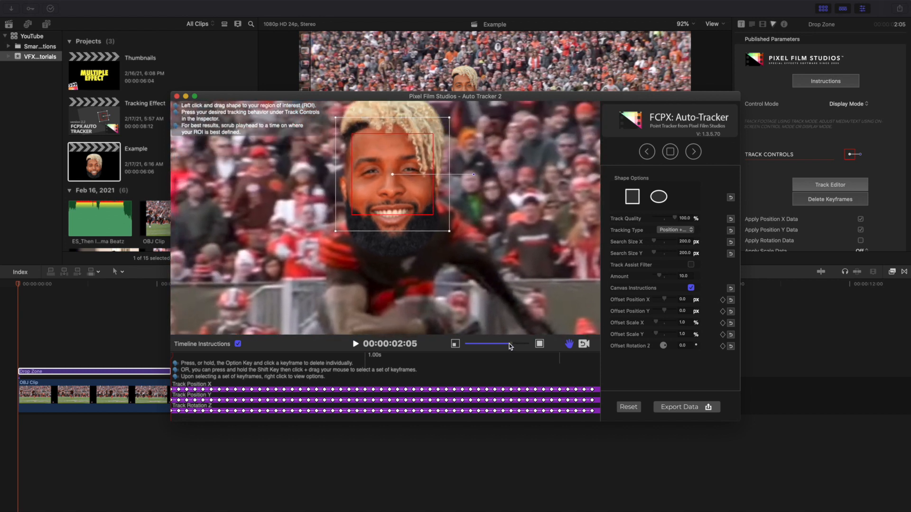
drag(509, 346, 484, 347)
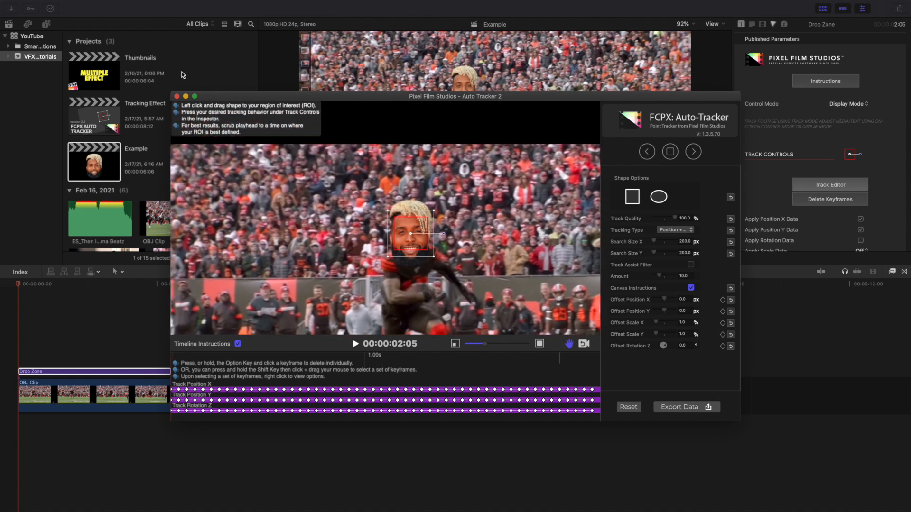
click(176, 96)
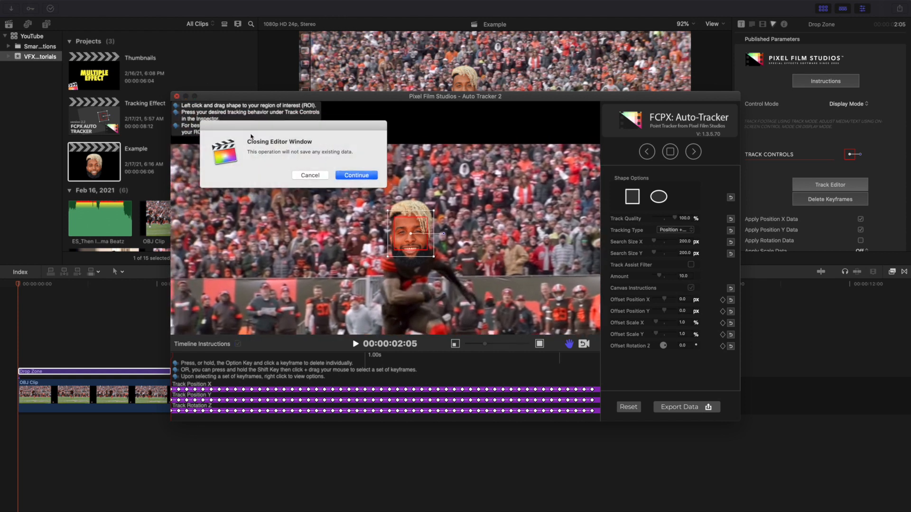
click(342, 176)
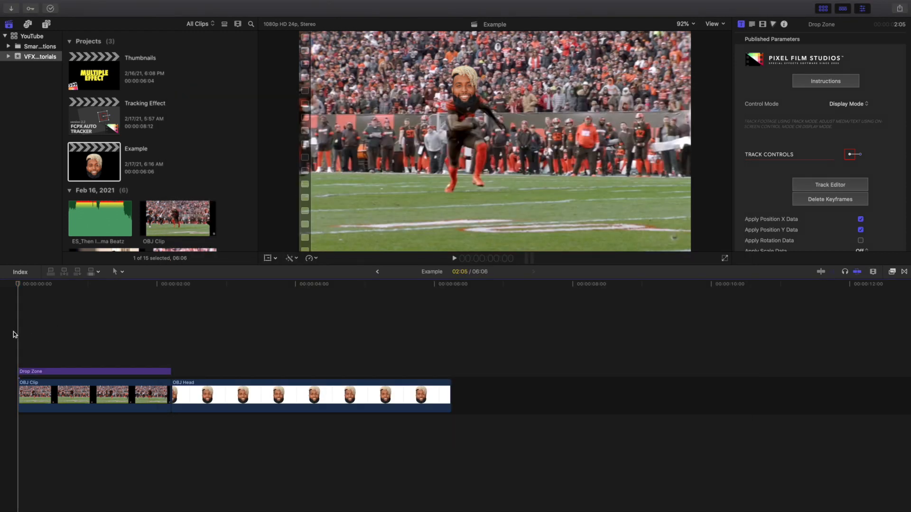
Step: Review the Drop Zone title's published parameters, from the track controls down to the drop zone controls
click(77, 371)
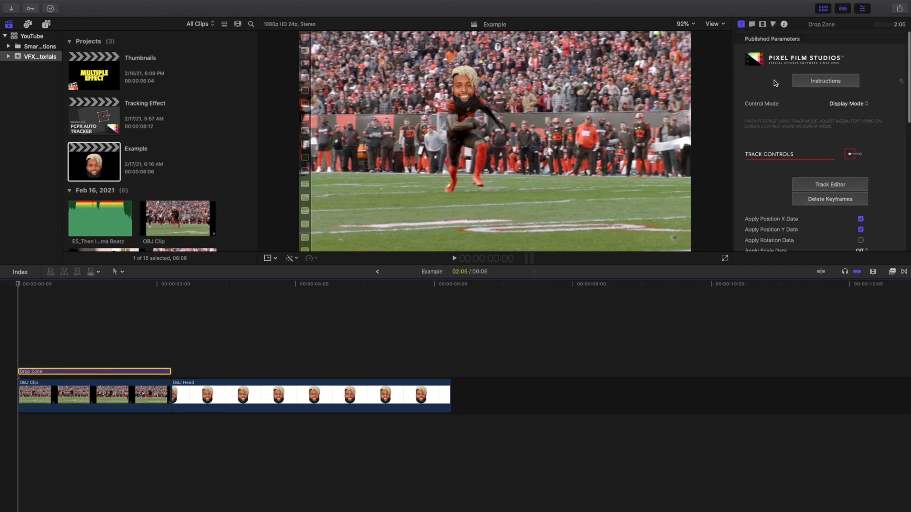
scroll(773, 81, down, 5)
scroll(775, 83, down, 10)
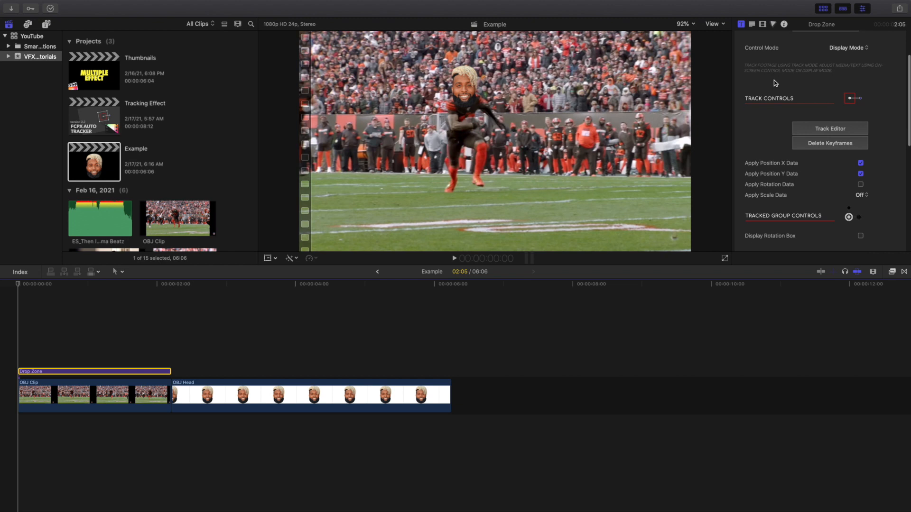
scroll(773, 80, down, 15)
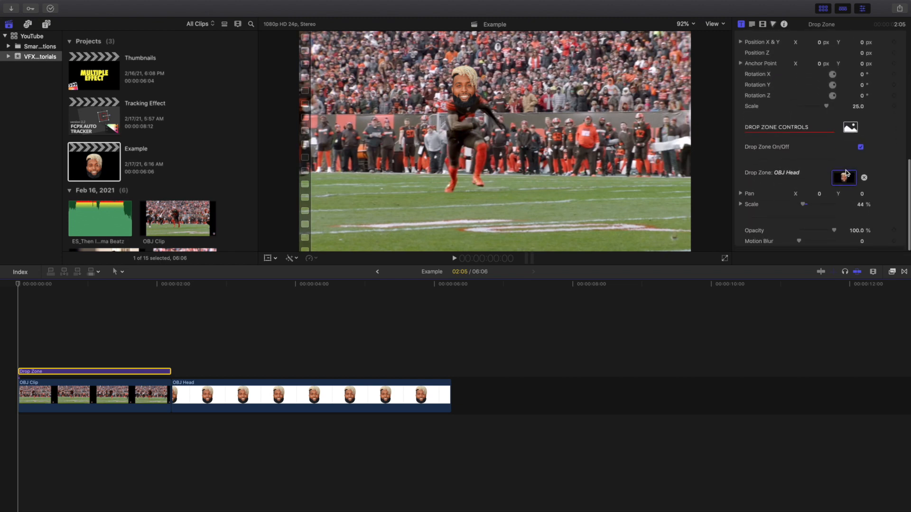
scroll(792, 187, up, 12)
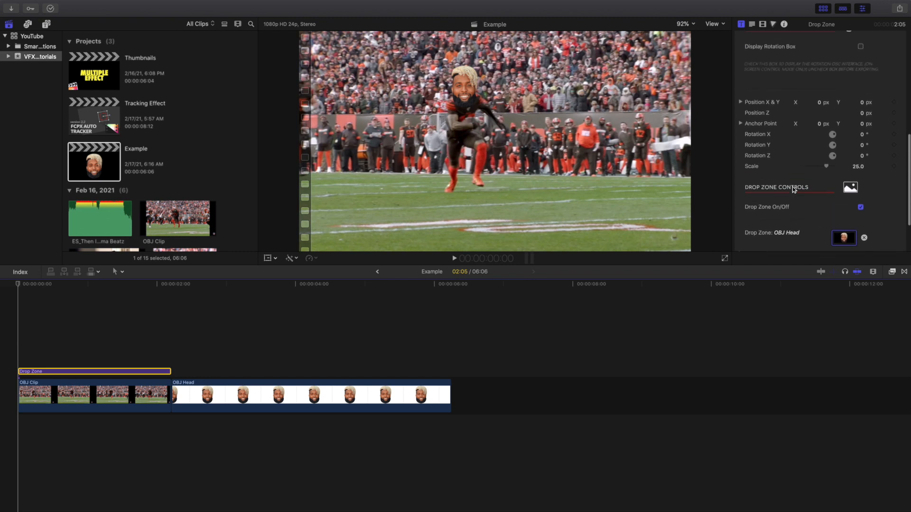
scroll(794, 126, up, 11)
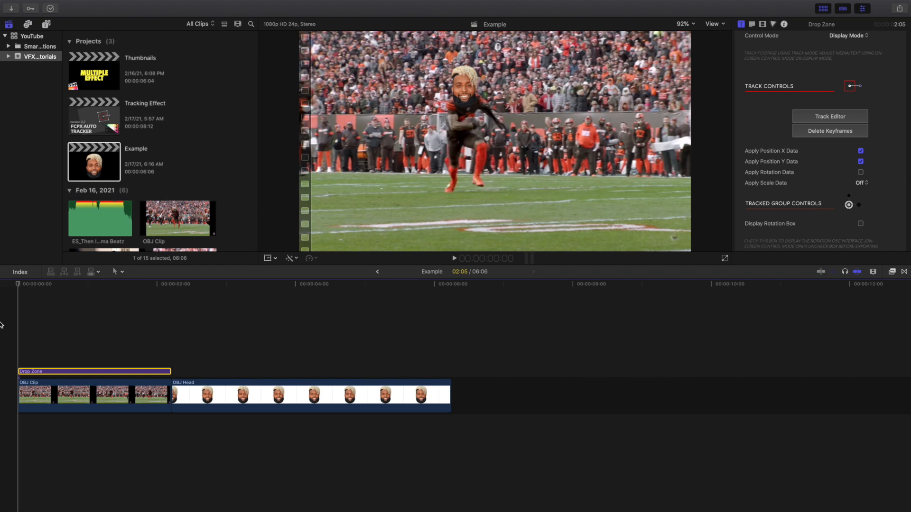
Step: Replay the tracked head over the running player five times from the start, returning to the first frame each time
click(7, 320)
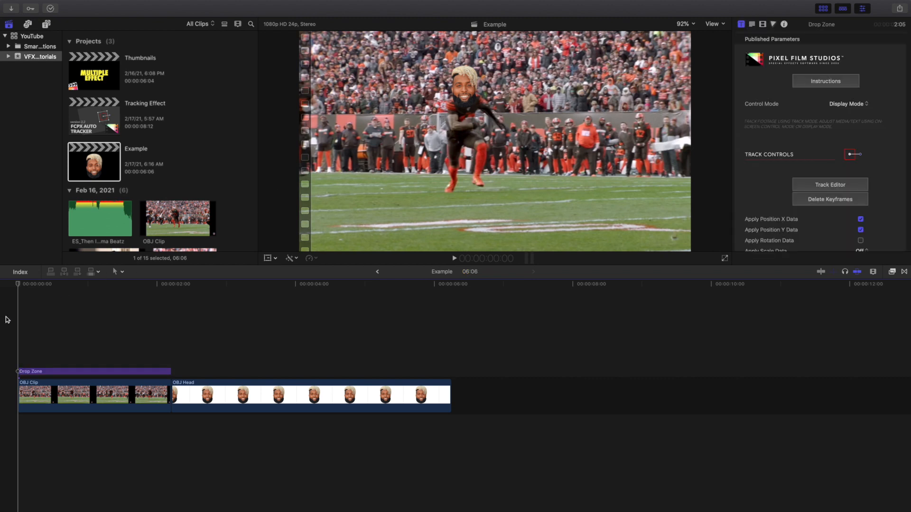
key(space)
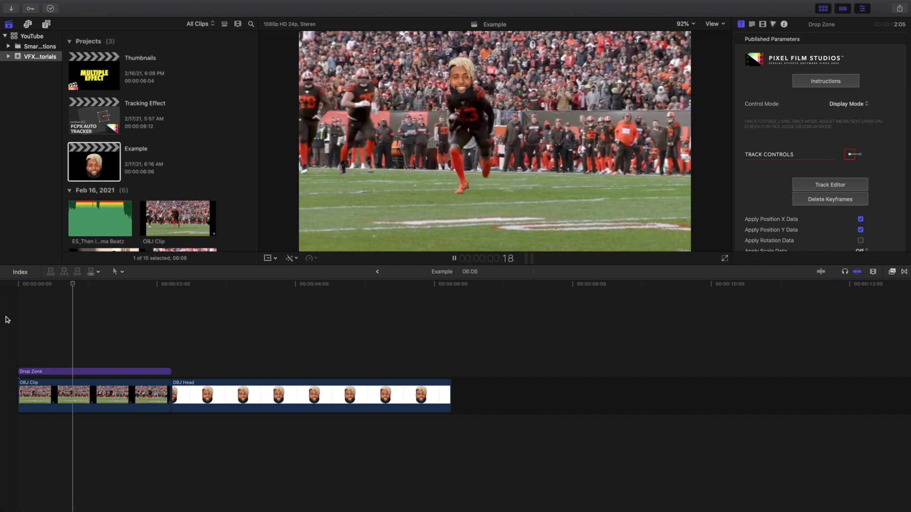
key(space)
key(Home)
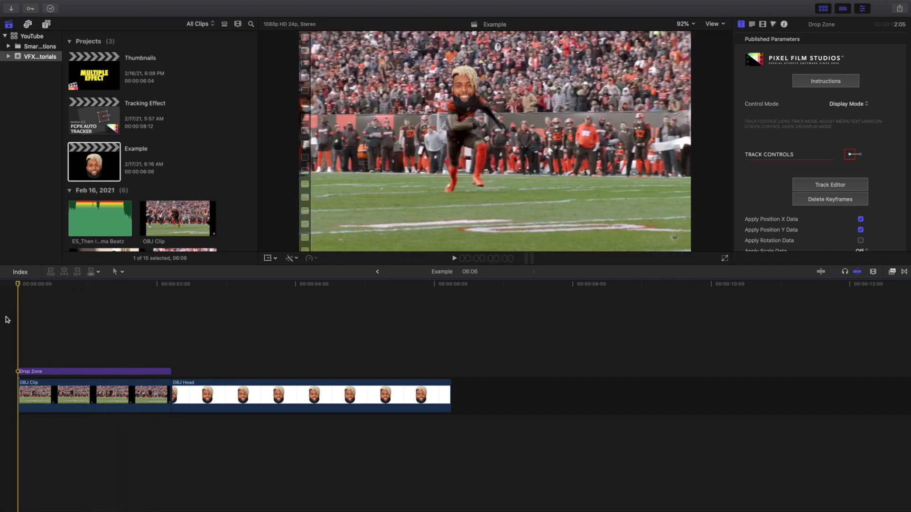
key(space)
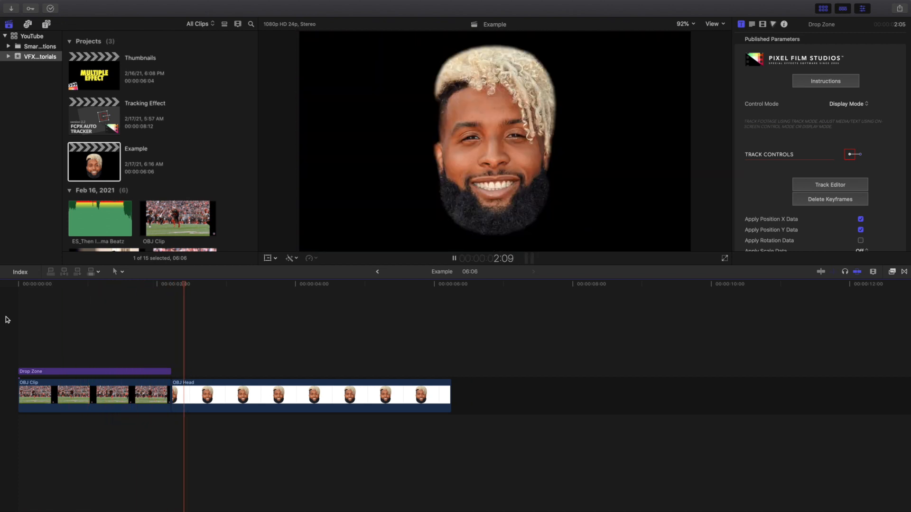
key(space)
key(Home)
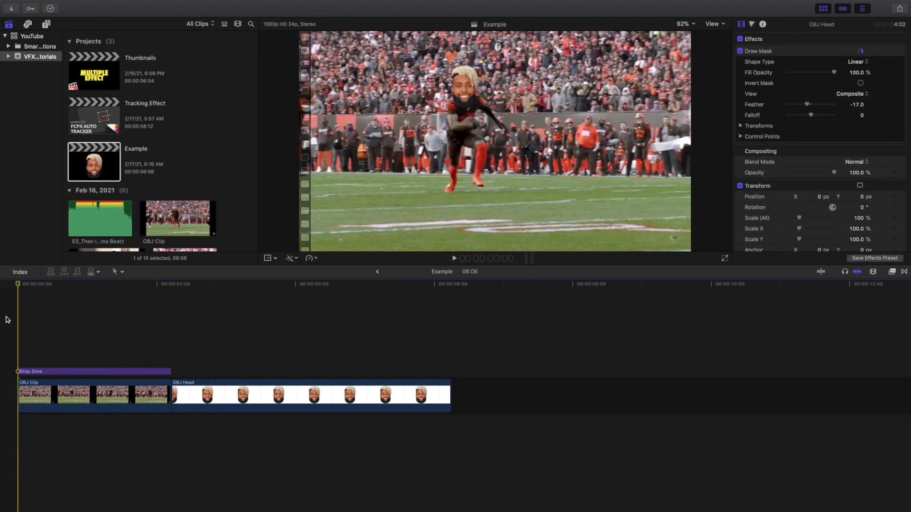
key(space)
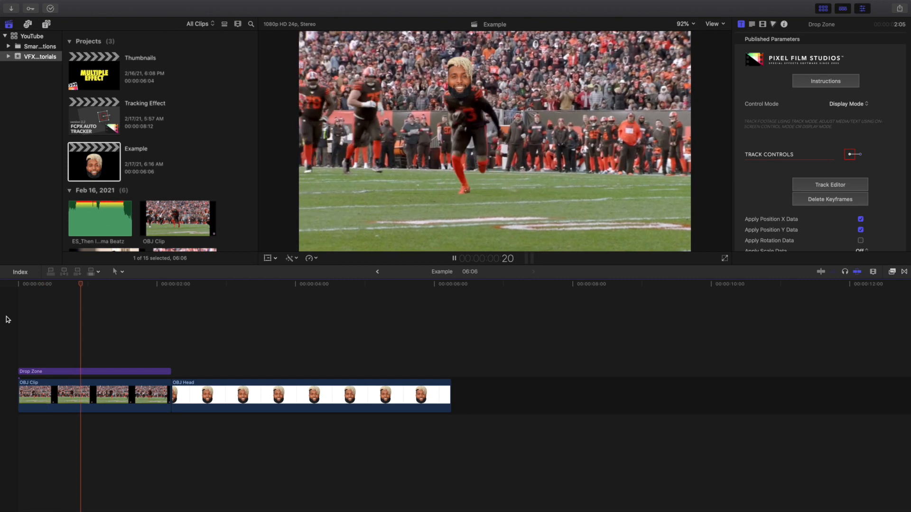
key(space)
key(Home)
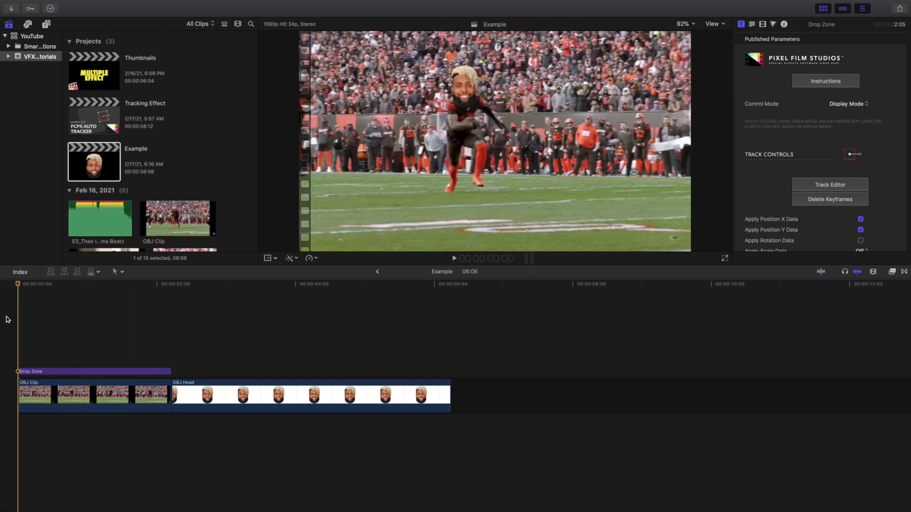
key(space)
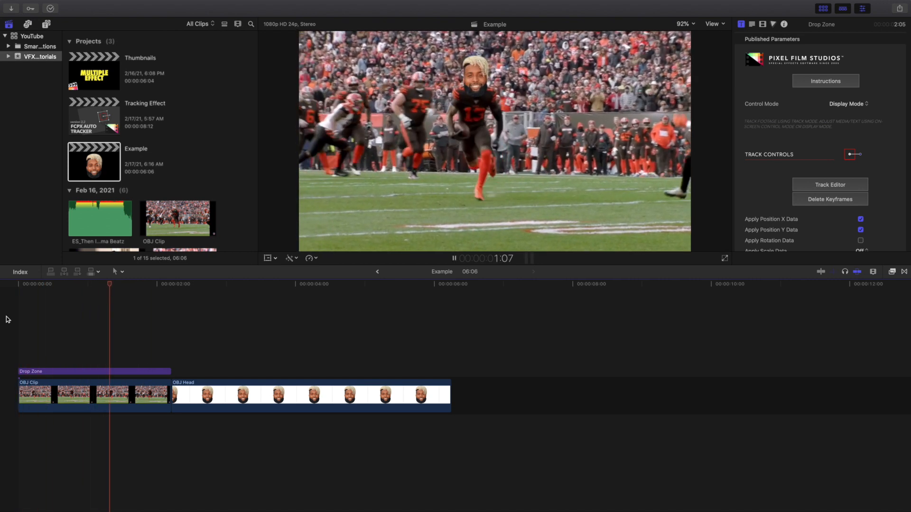
key(space)
key(Home)
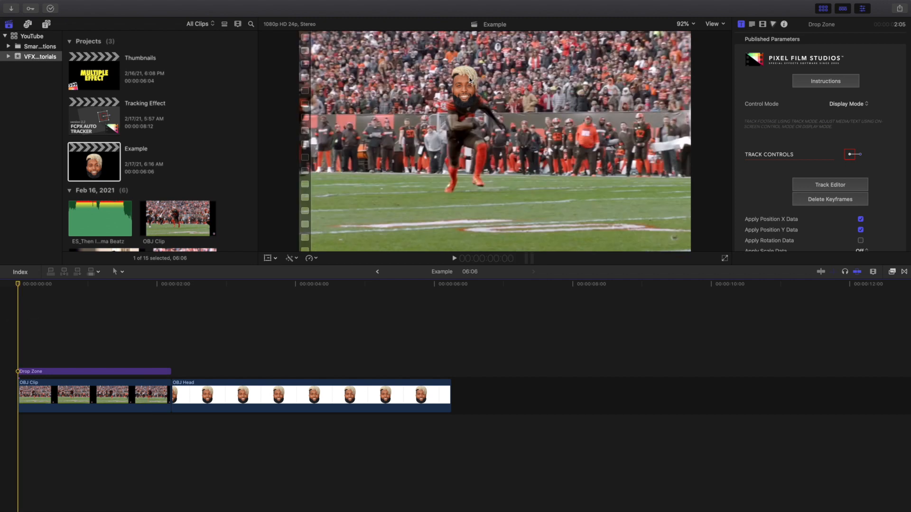
key(space)
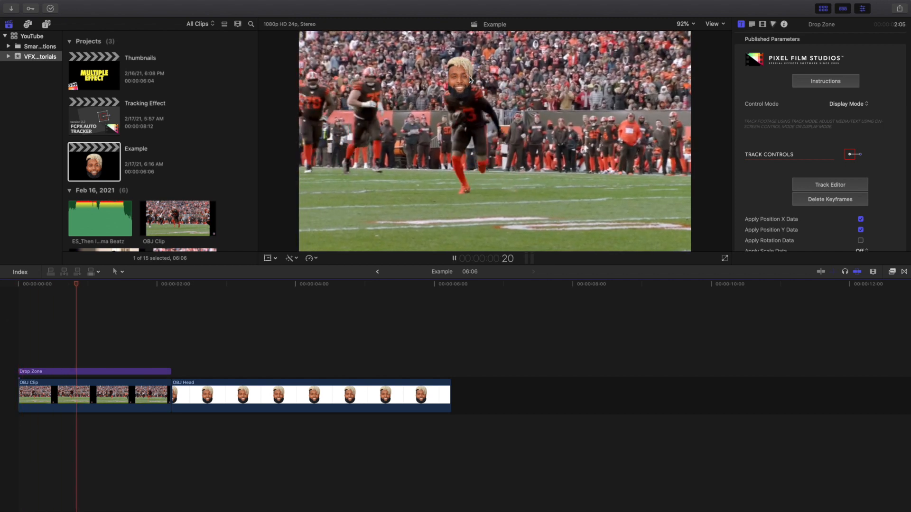
key(space)
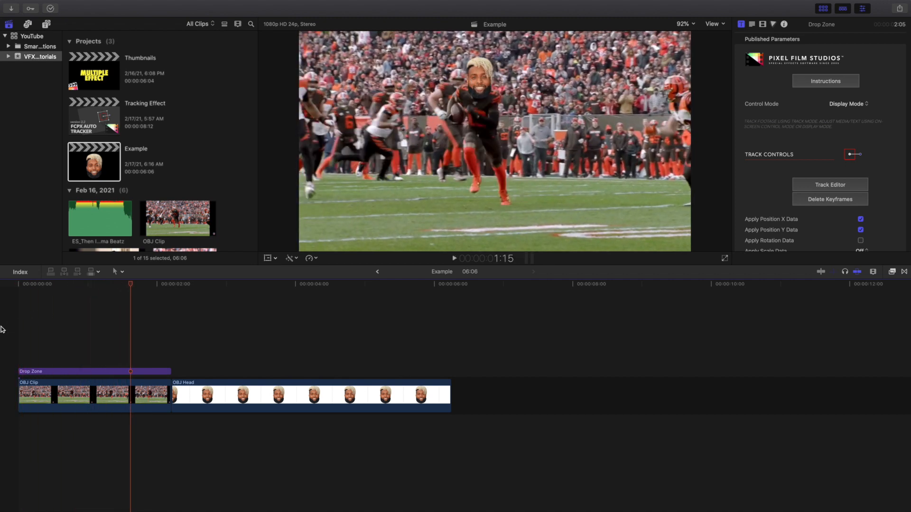
key(Home)
Step: Insert a Basic Title between the OBJ Clip and OBJ Head clips and trim its duration to 1:15
click(48, 26)
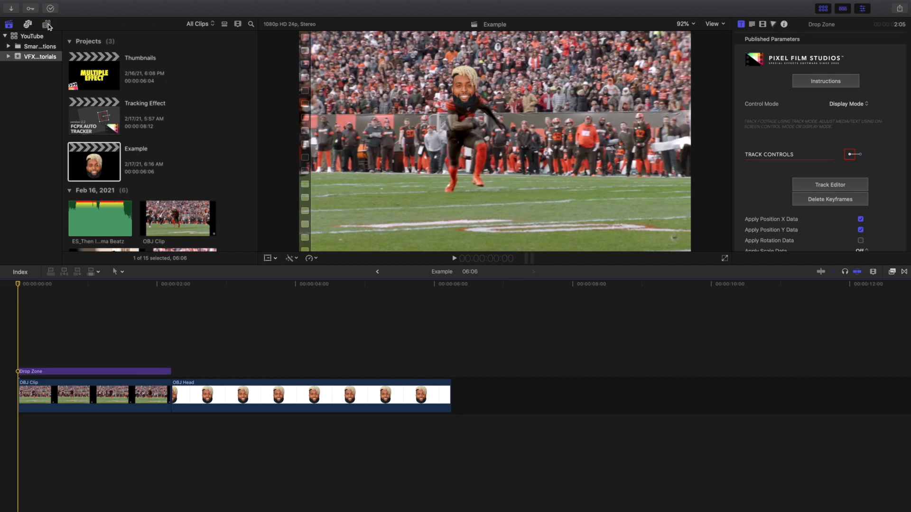
scroll(29, 55, up, 3)
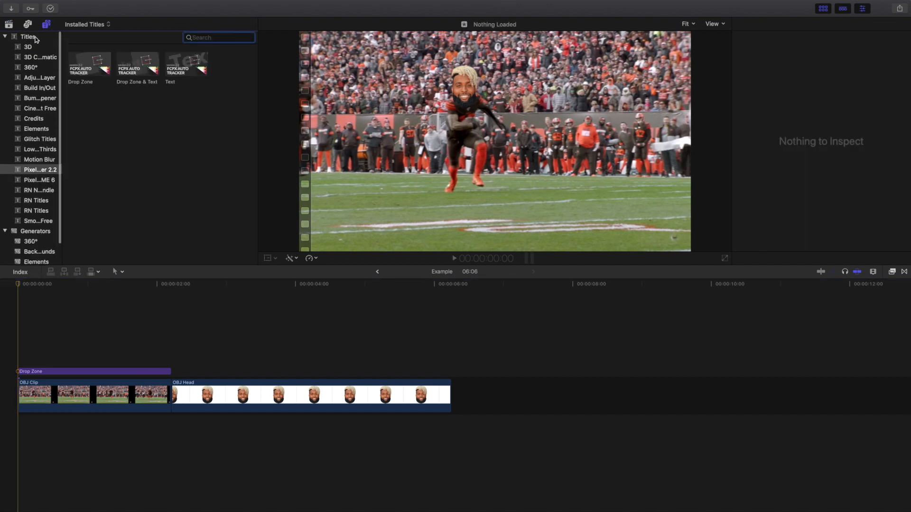
click(27, 36)
scroll(150, 155, down, 5)
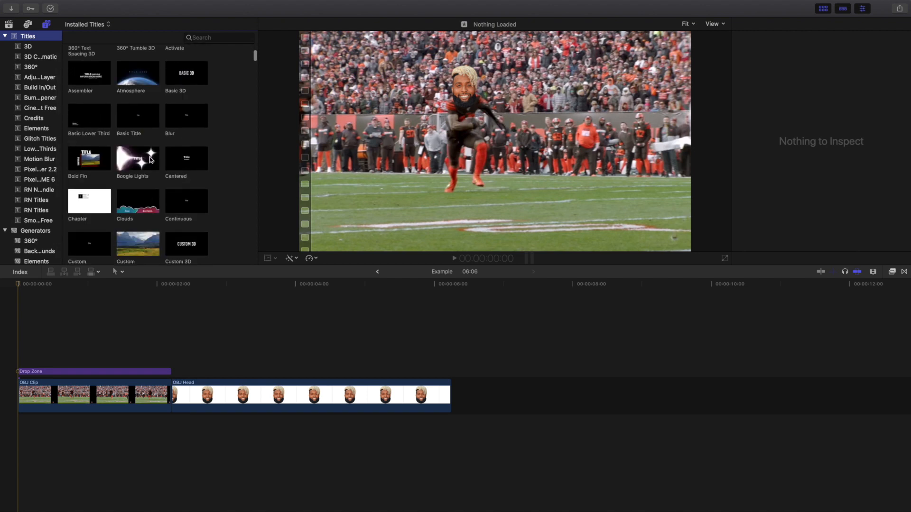
click(135, 116)
drag(135, 115, 173, 398)
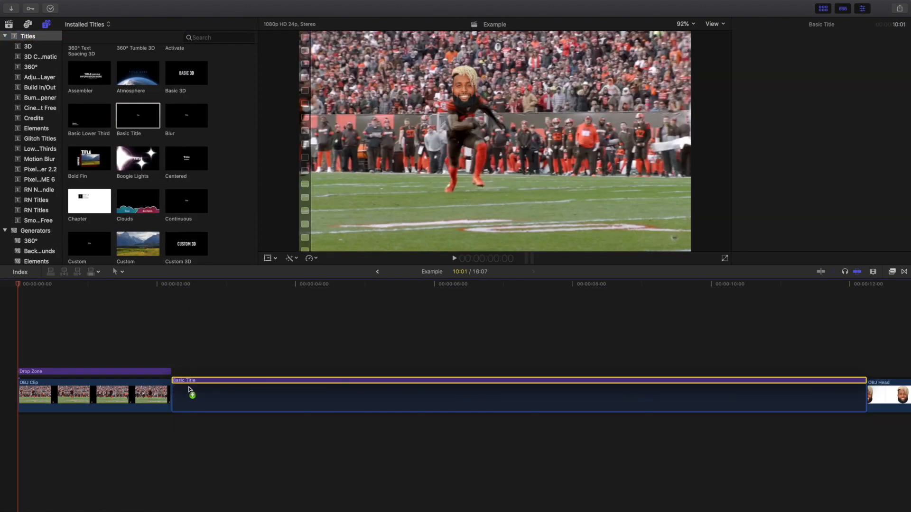
click(190, 386)
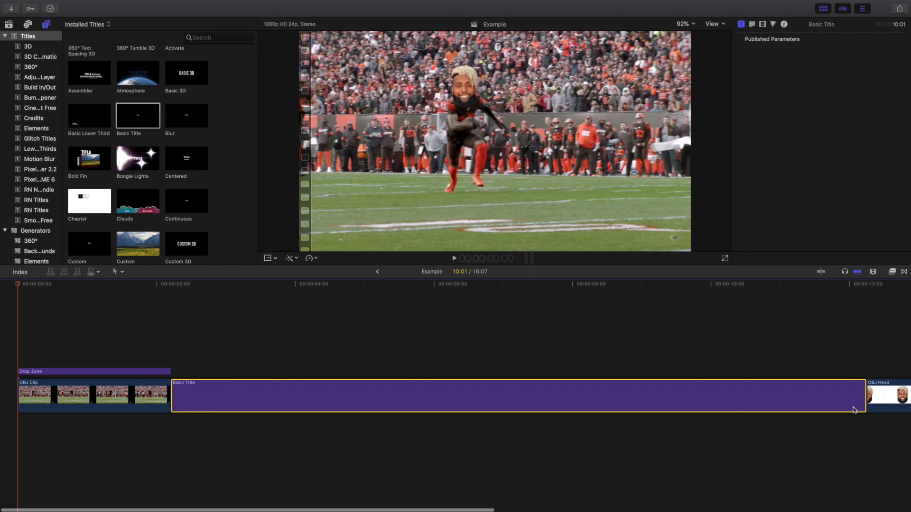
drag(862, 401, 283, 401)
Step: Replace the Basic Title's placeholder text with "OBJ"
click(221, 394)
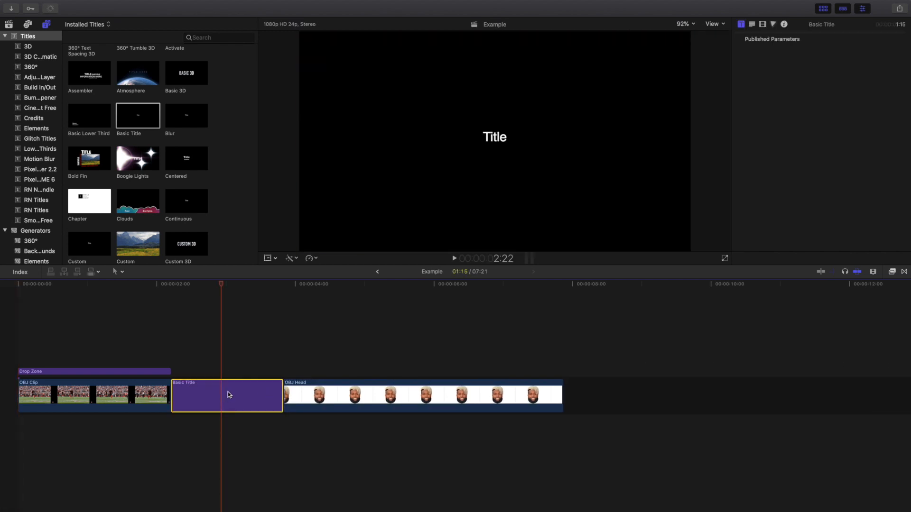
click(752, 25)
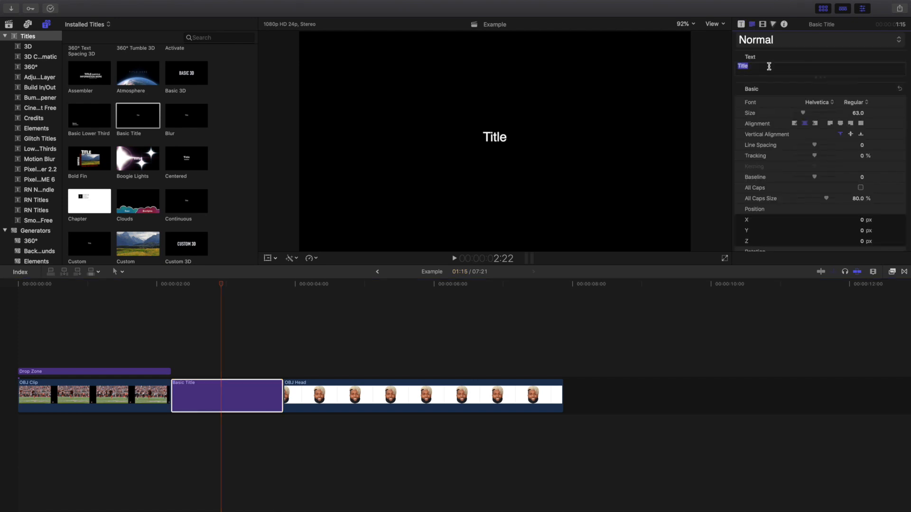
text(O)
text(BJ)
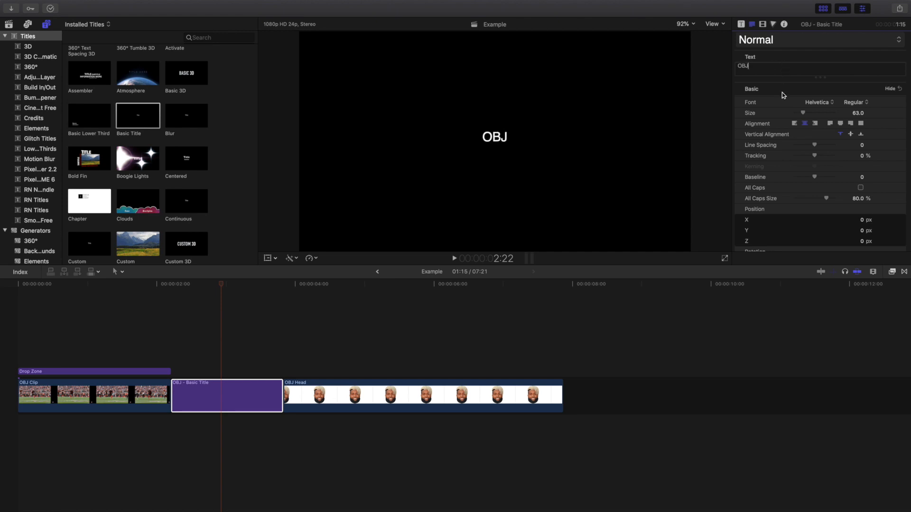
Step: Set the OBJ title's text size to 162 and its font to Impact, and deselect the title
drag(804, 113, 818, 114)
click(819, 104)
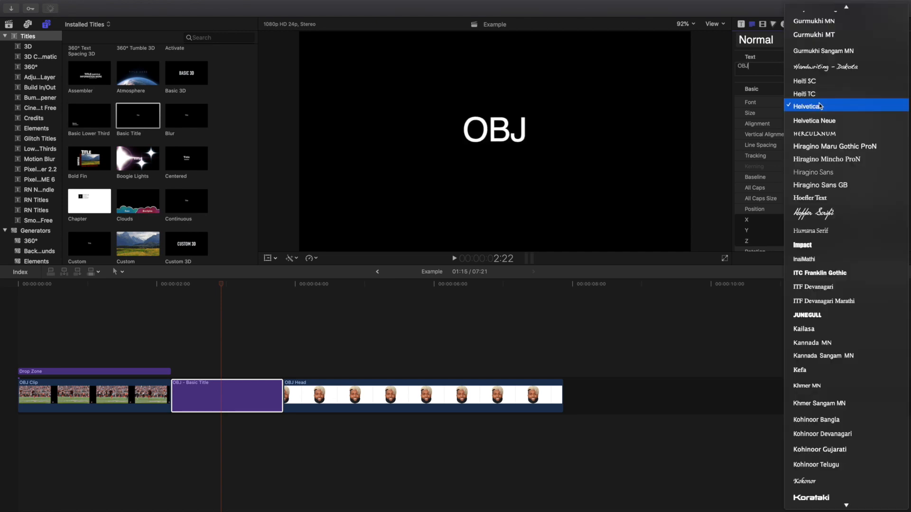
scroll(822, 109, up, 5)
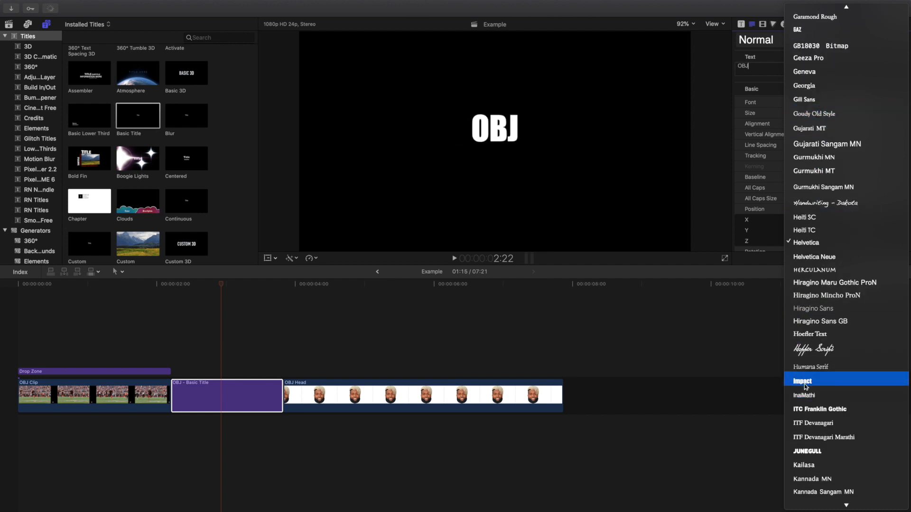
click(804, 384)
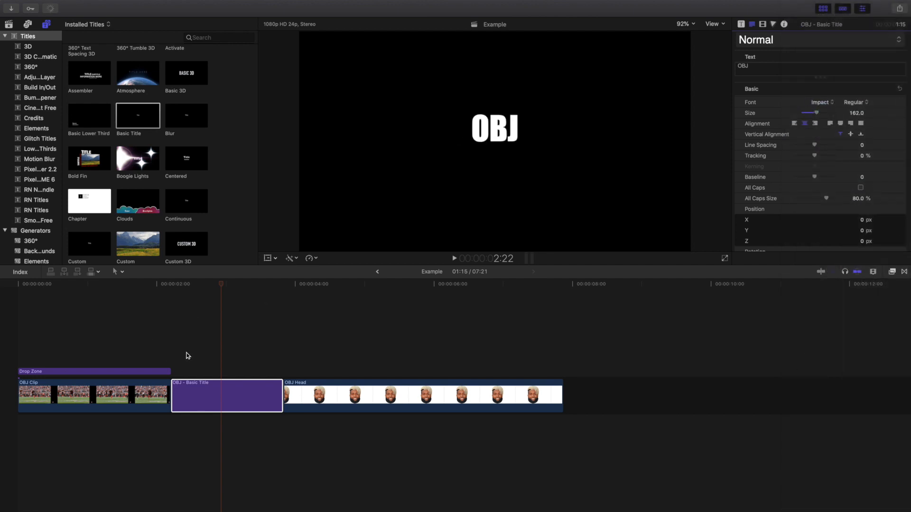
click(216, 349)
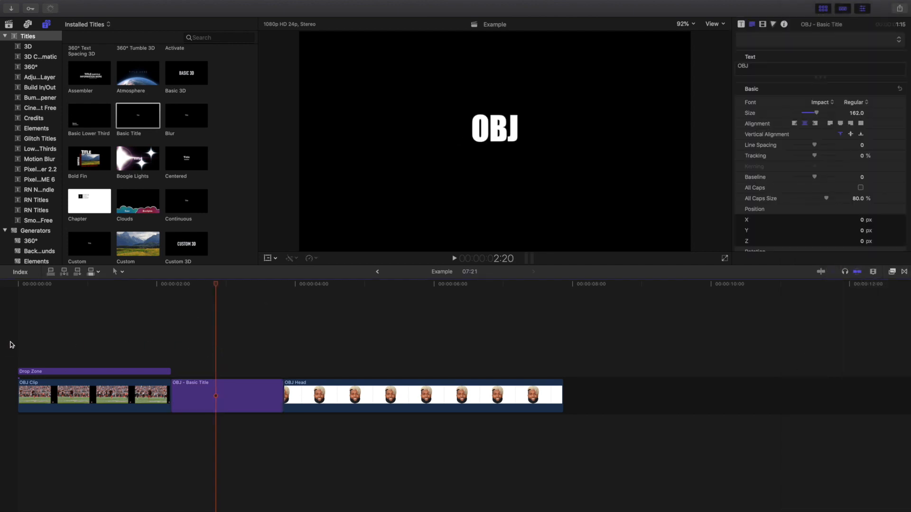
Step: Replace the image in the Drop Zone title above the OBJ Clip with the OBJ Basic Title as its source clip
click(12, 345)
click(72, 373)
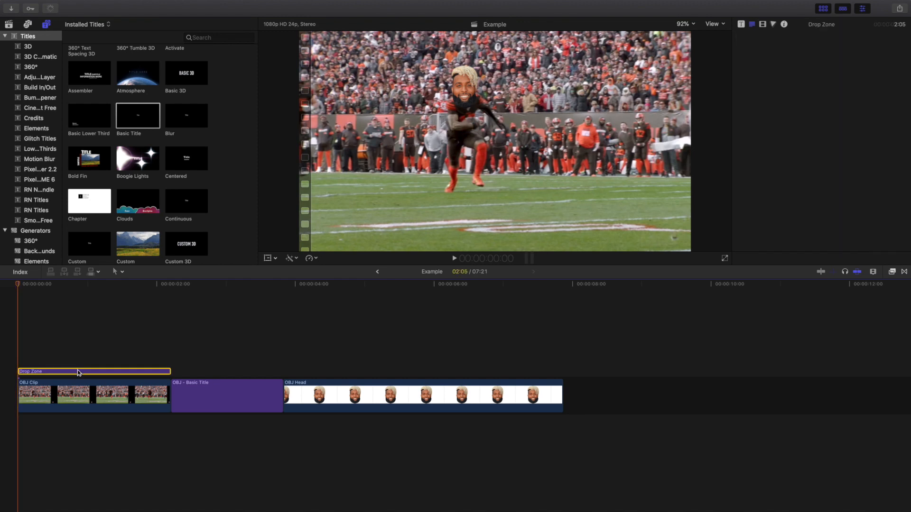
click(742, 25)
scroll(771, 123, down, 10)
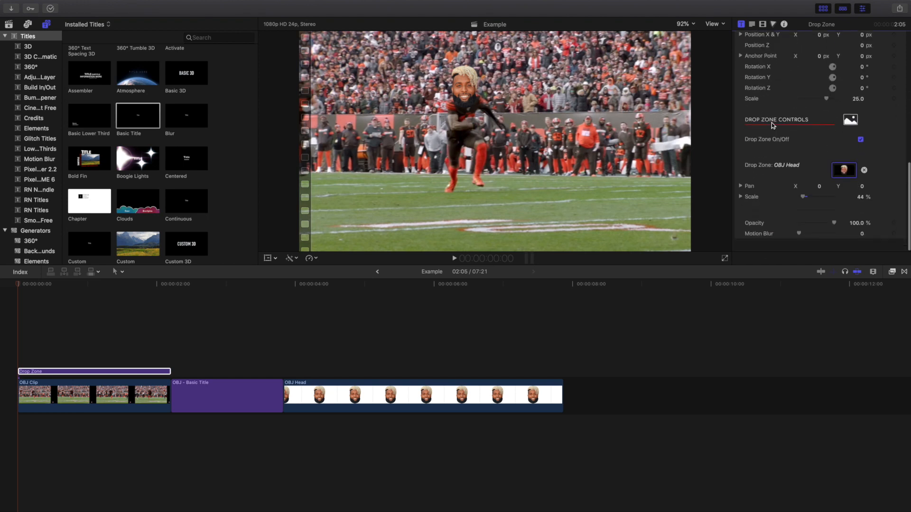
click(844, 177)
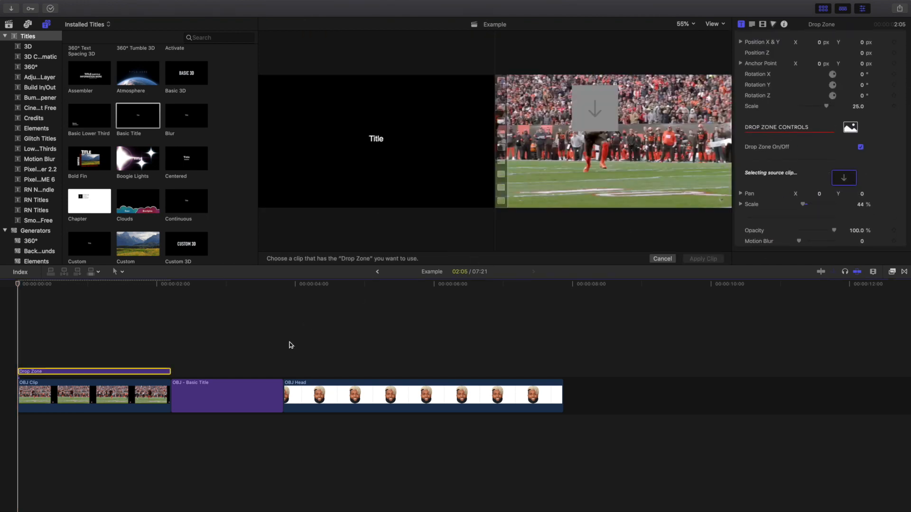
click(260, 386)
click(702, 258)
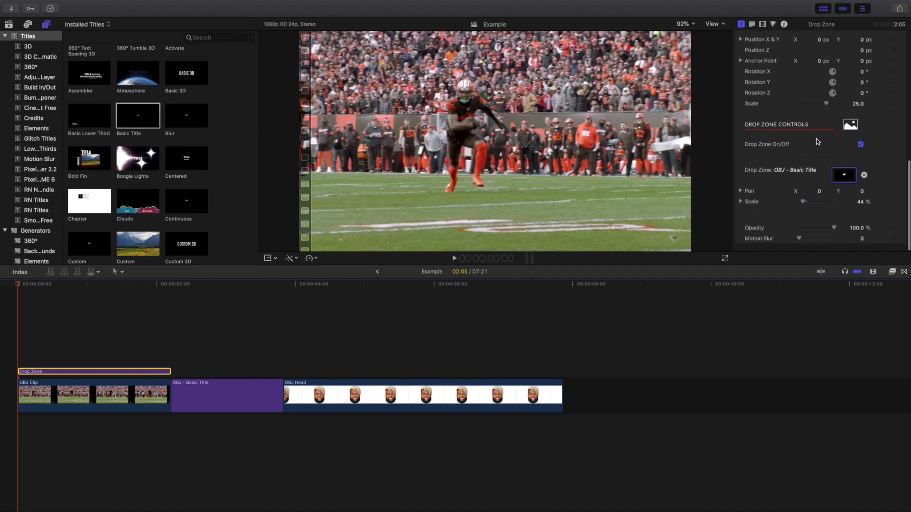
Step: Set the drop zone content's scale to 233% and offset its position to X 0.33 px and Y -0.03 px
drag(803, 204, 821, 204)
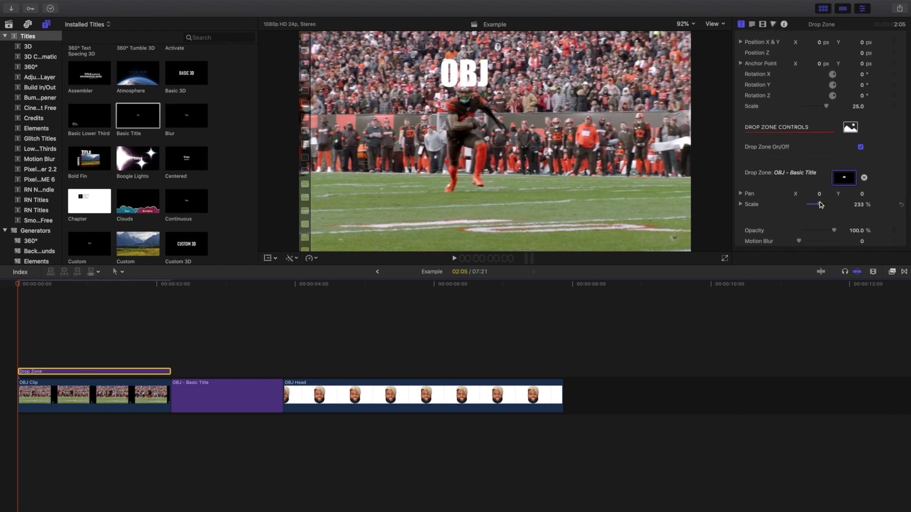
scroll(802, 109, up, 3)
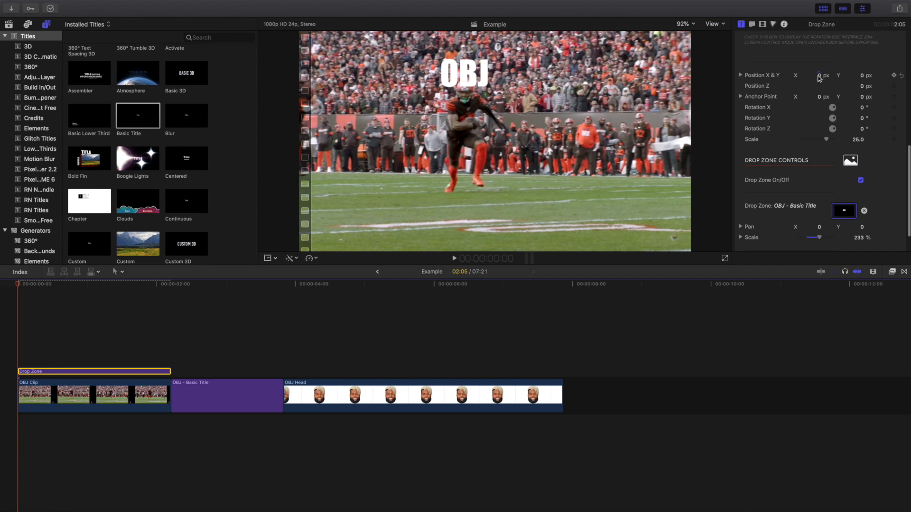
drag(820, 75, 820, 74)
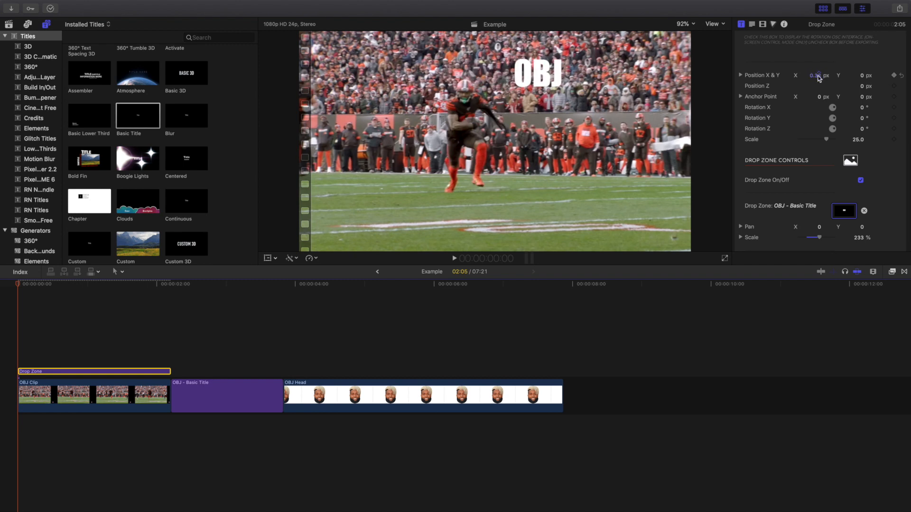
drag(861, 74, 861, 75)
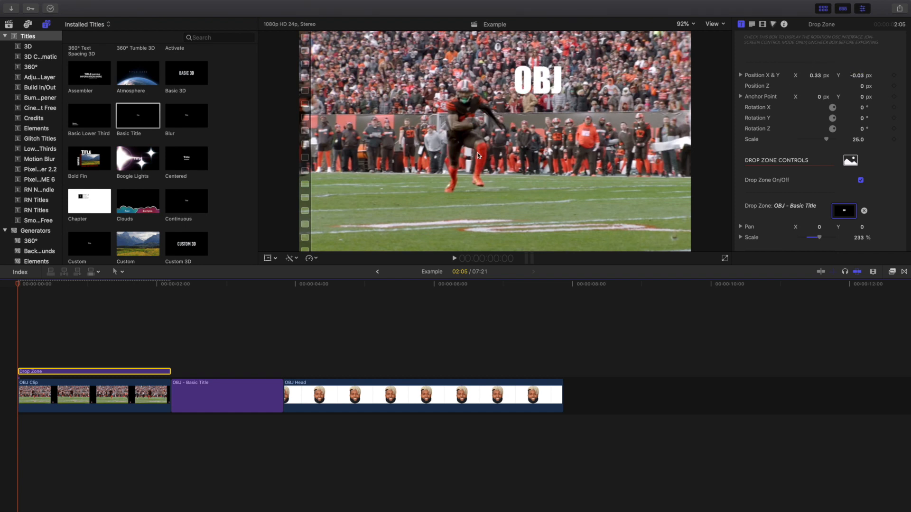
Step: Deselect the Drop Zone title and replay the OBJ text tracking beside the running player several times from the start
click(13, 316)
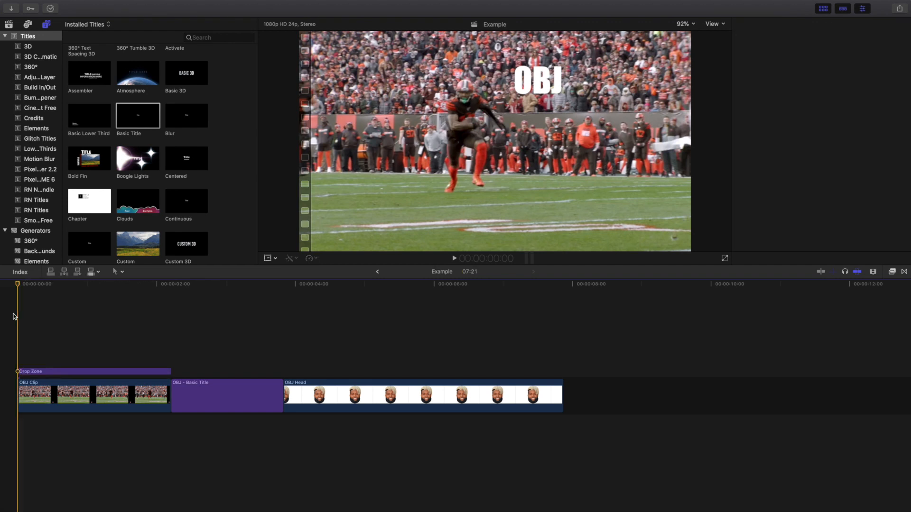
key(space)
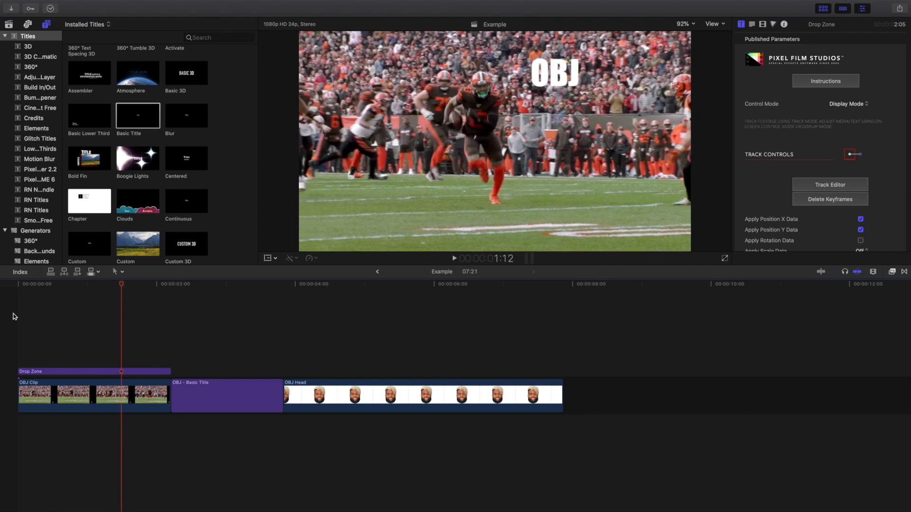
key(Home)
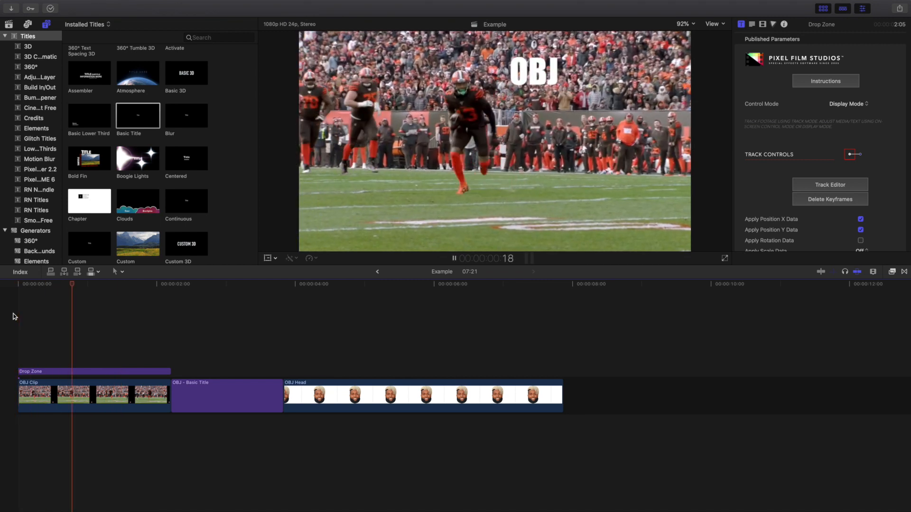
key(space)
key(Home)
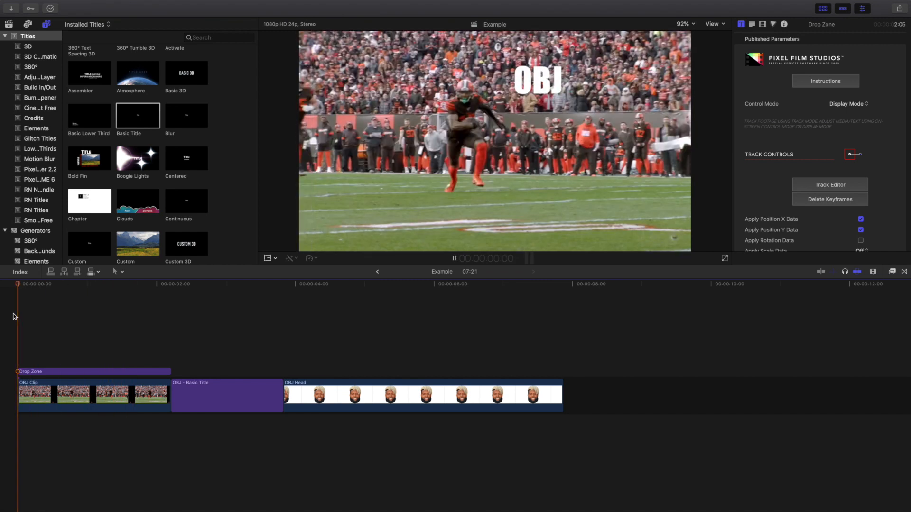
key(space)
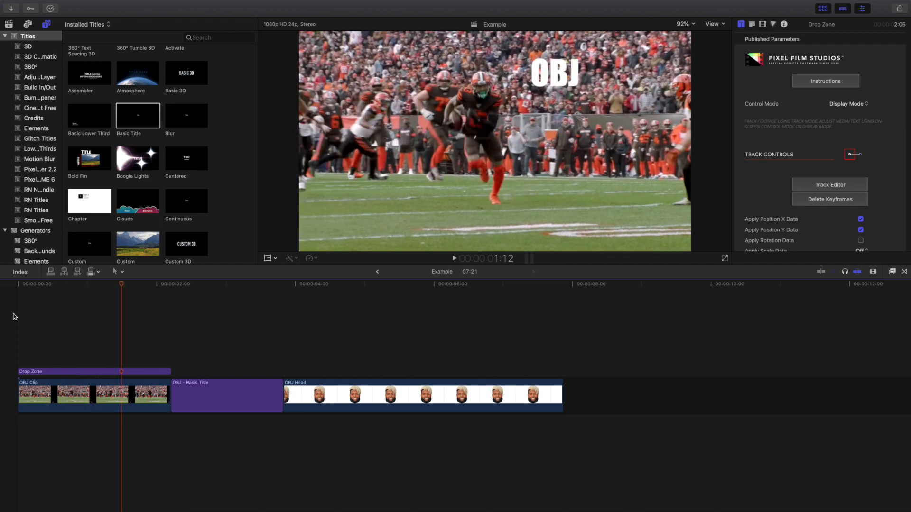
key(Home)
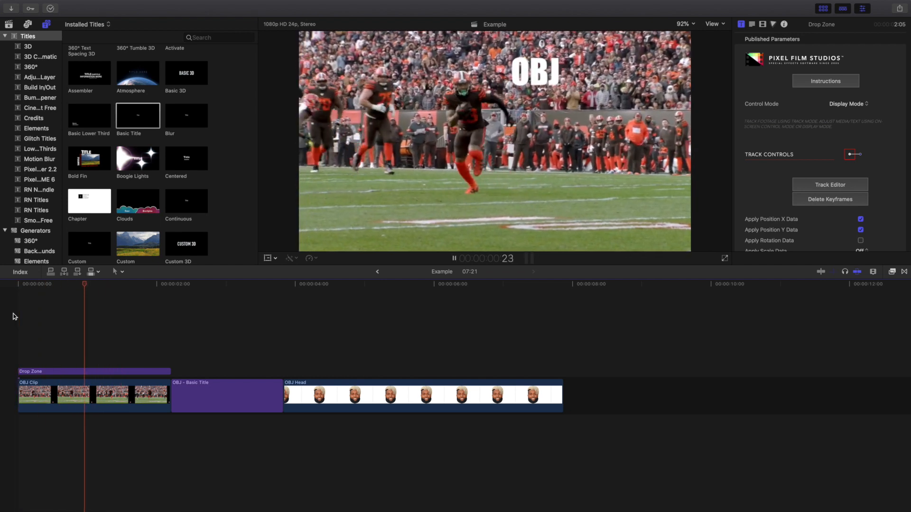
key(space)
key(Home)
key(space)
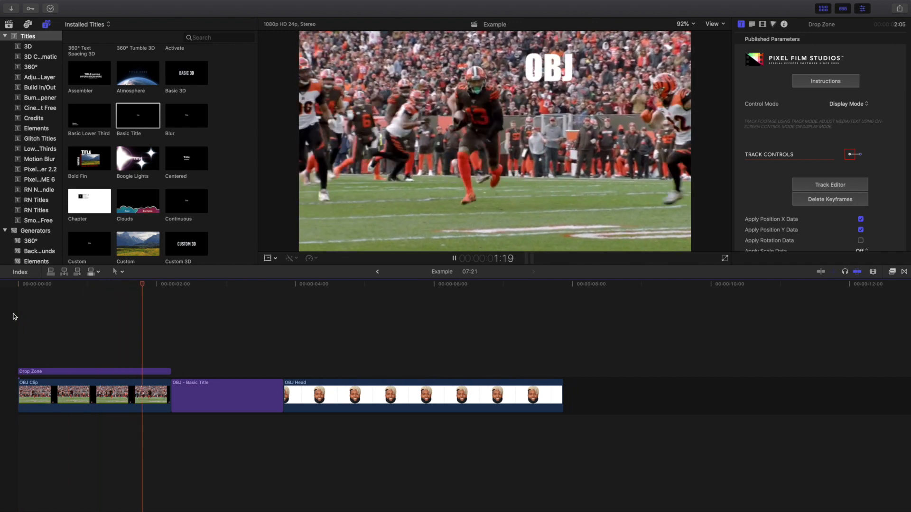
key(Home)
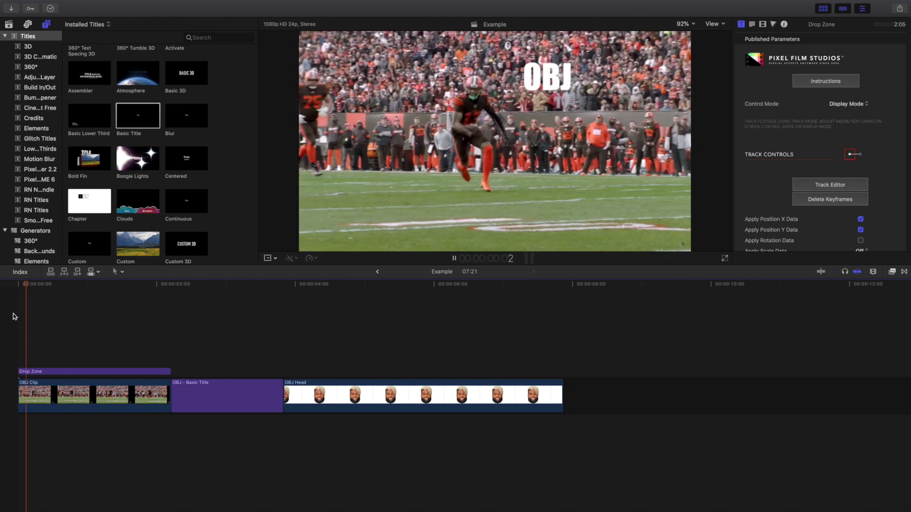
key(space)
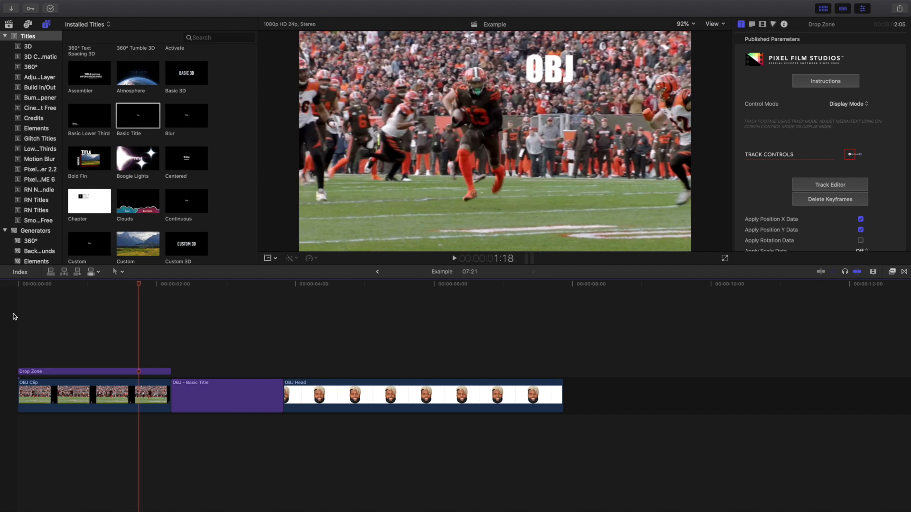